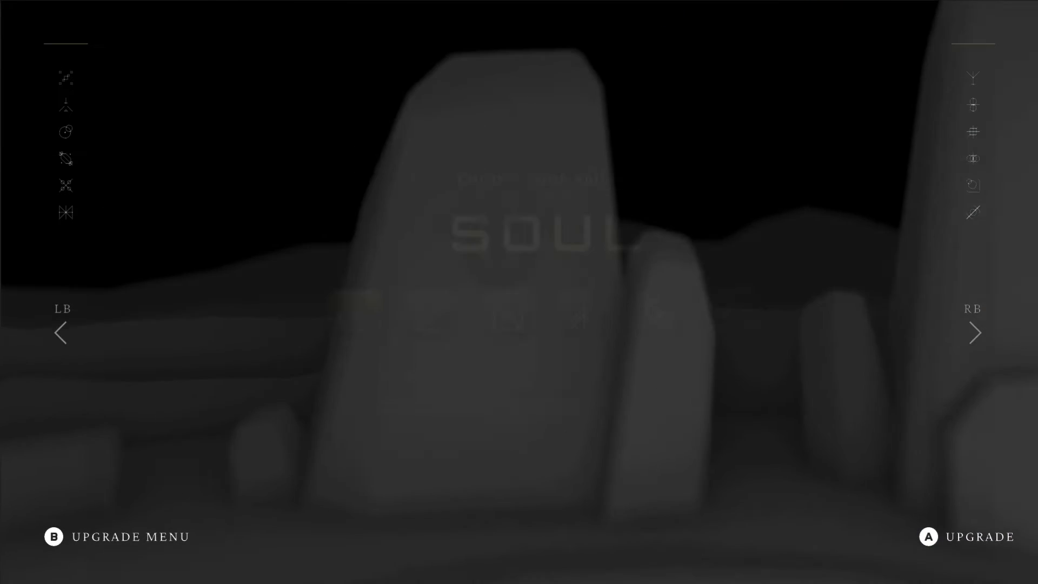
{"action": "key", "text": "Right"}
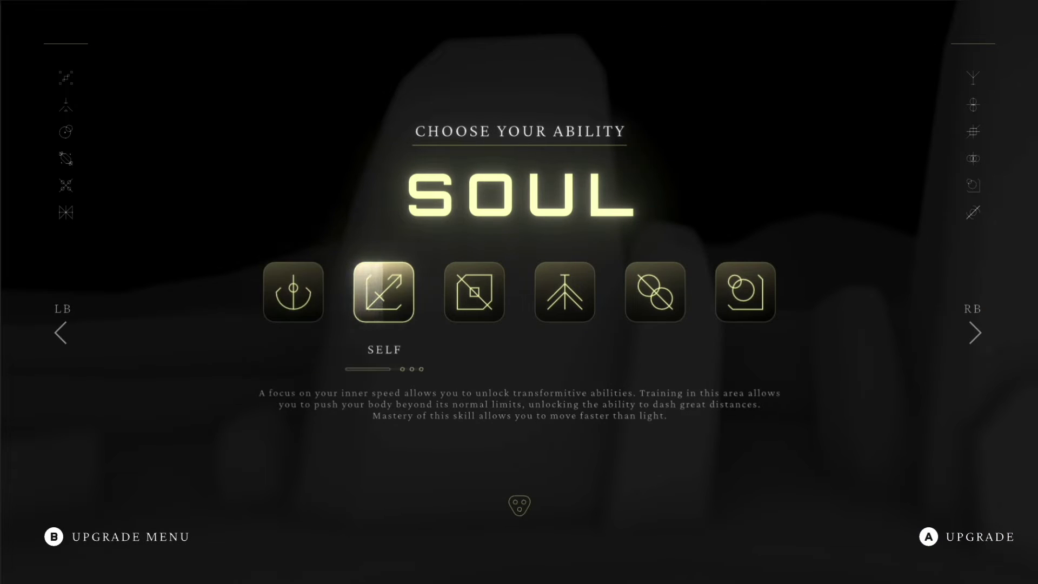
Cycle the menuIndex input up and down between 1 and 4 to preview the highlight of each menu item
{"action": "left_click", "coordinate": [215, 417]}
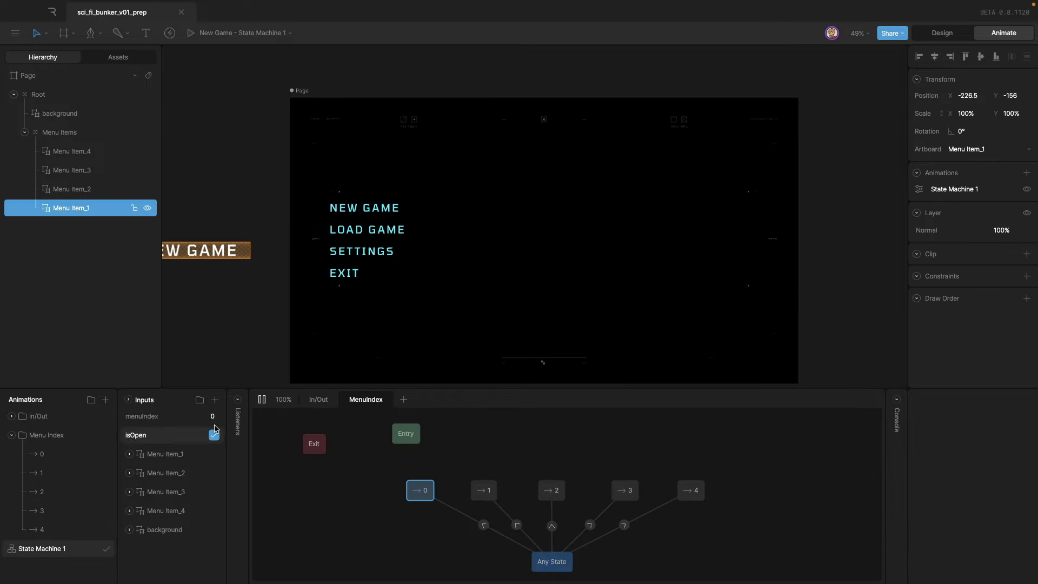
{"action": "key", "text": "Up"}
{"action": "key", "text": "Up"}
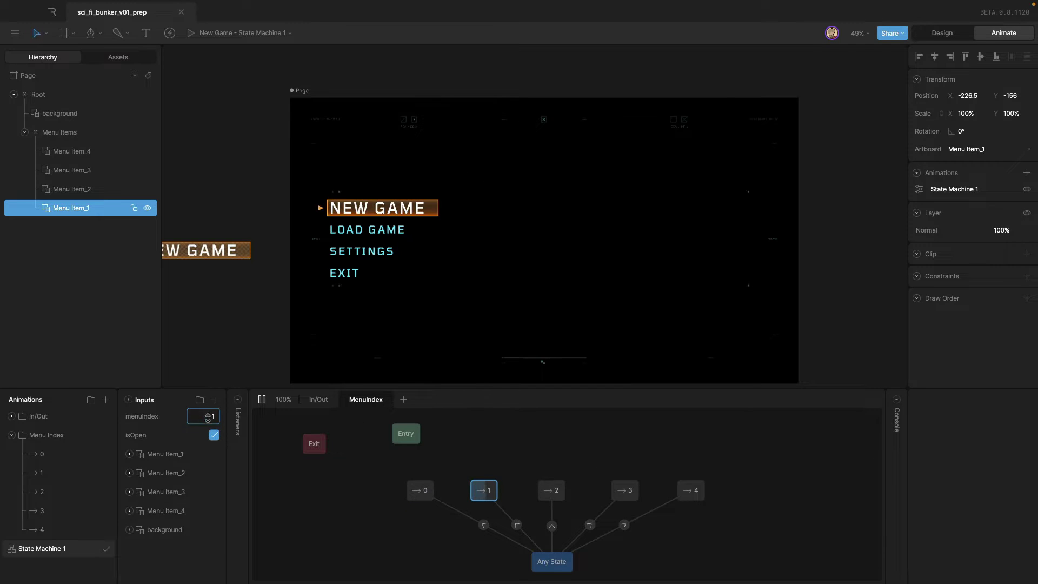
{"action": "key", "text": "Up"}
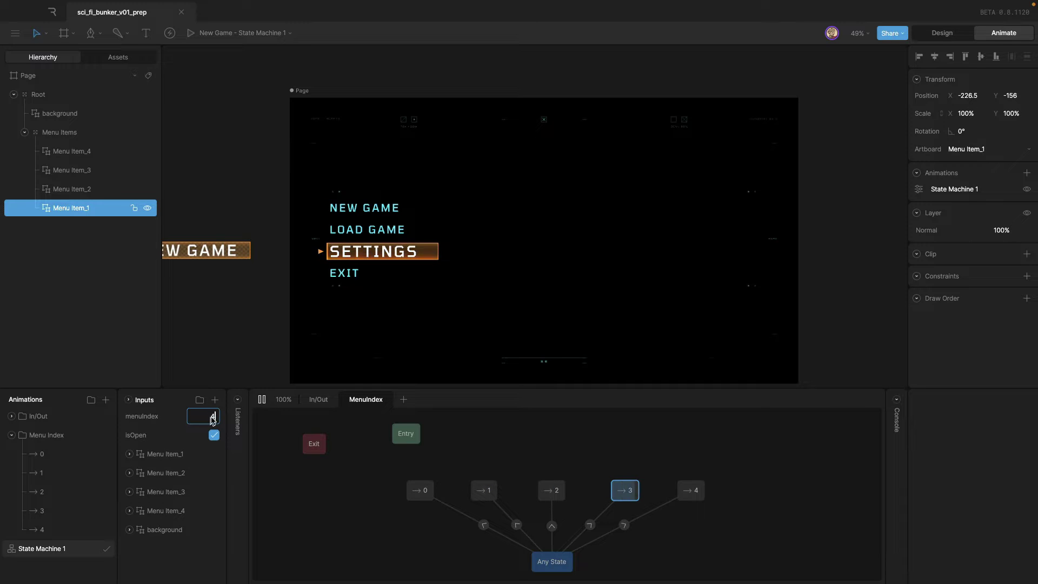
{"action": "key", "text": "Up"}
{"action": "key", "text": "Down"}
{"action": "key", "text": "Down"}
{"action": "key", "text": "Down"}
{"action": "key", "text": "Down"}
{"action": "key", "text": "Up"}
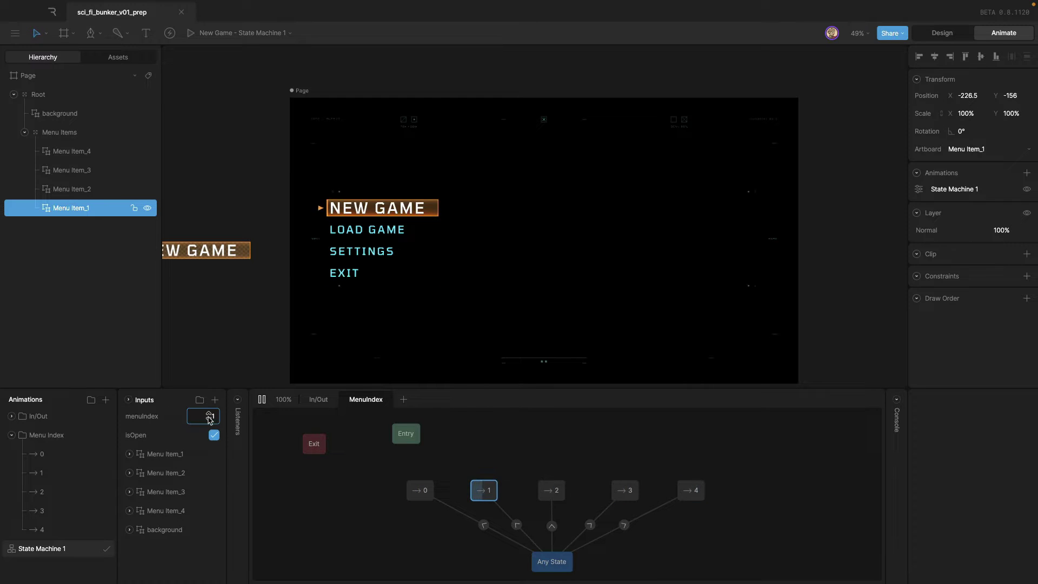
{"action": "key", "text": "Up"}
{"action": "key", "text": "Up"}
{"action": "key", "text": "Up"}
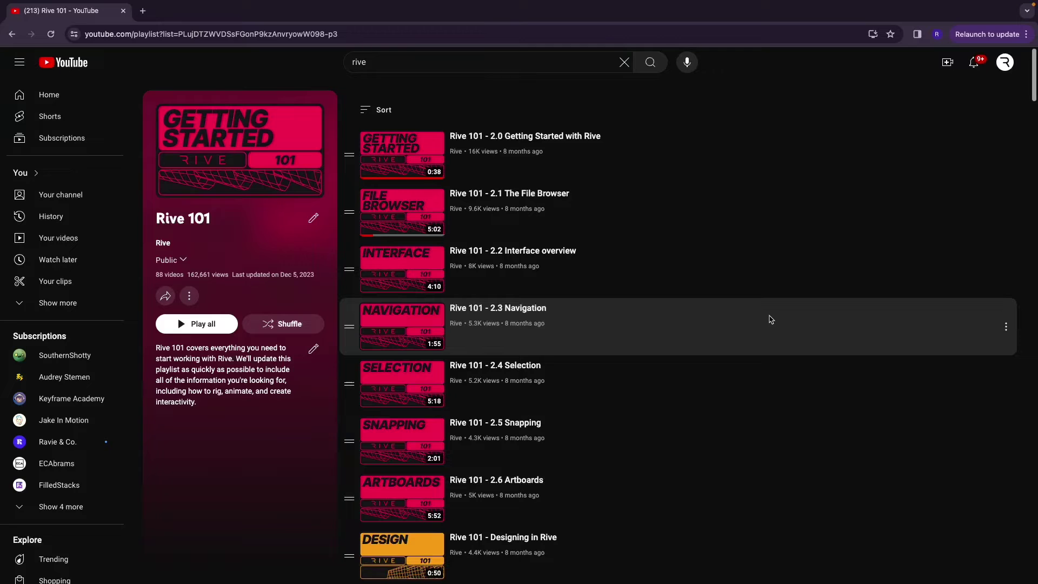
{"action": "left_click_drag", "start_coordinate": [1034, 97], "coordinate": [1034, 206]}
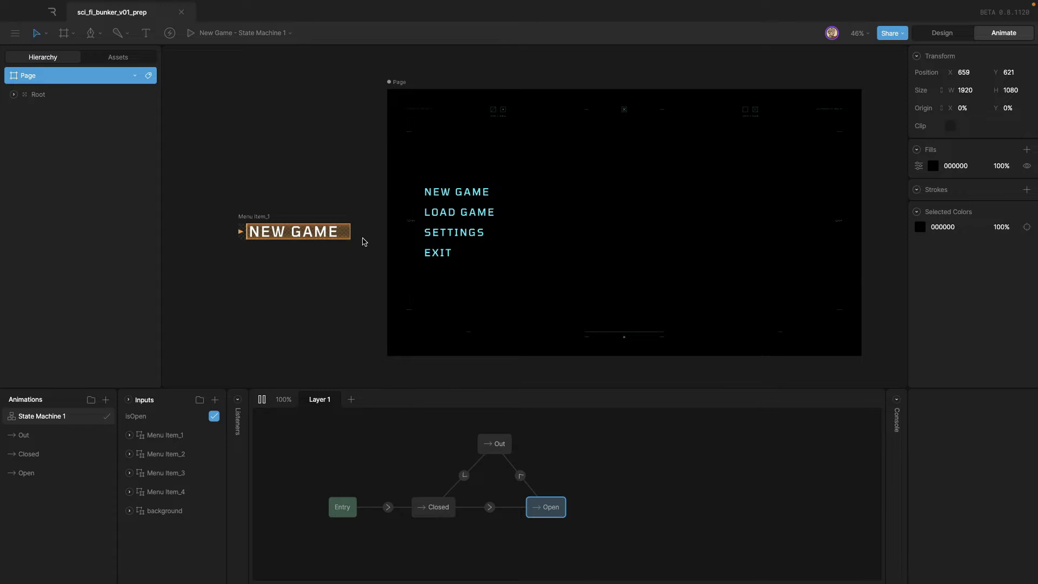
Preview the Menu Item_1 artboard's state machine, stop playback and clear the selection
{"action": "left_click", "coordinate": [260, 216]}
{"action": "key", "text": "space"}
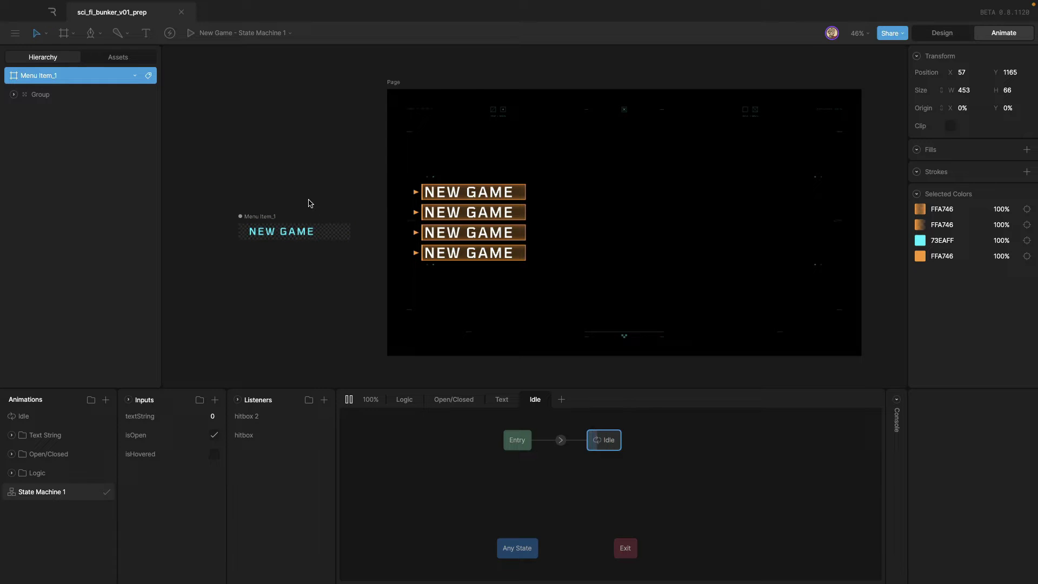
{"action": "key", "text": "space"}
{"action": "left_click", "coordinate": [400, 156]}
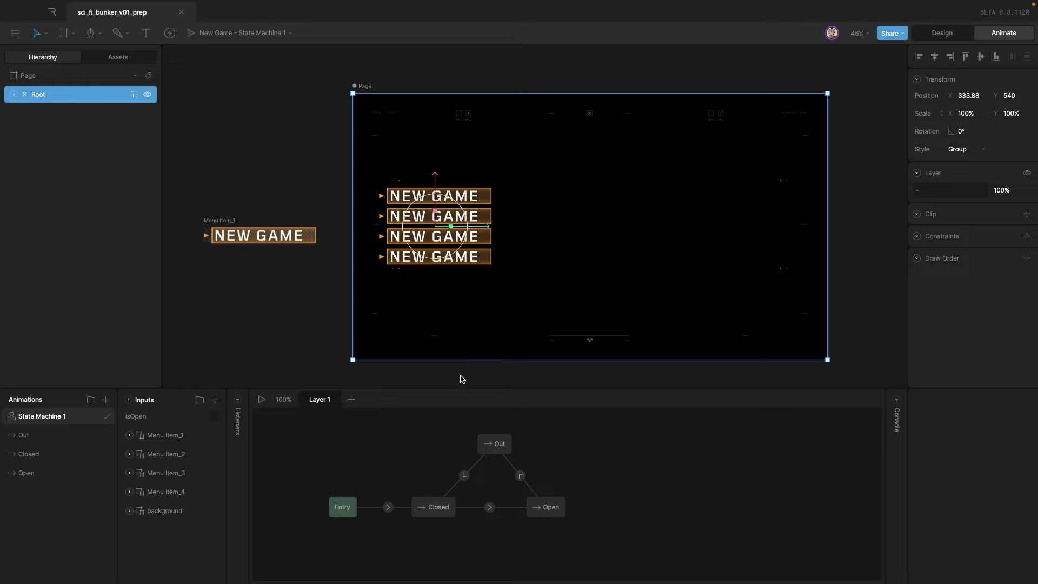
Play the state machine of the Main Menu artboard with its isOpen input turned on
{"action": "scroll", "coordinate": [471, 354], "scroll_direction": "down", "scroll_amount": 10}
{"action": "left_click", "coordinate": [479, 169]}
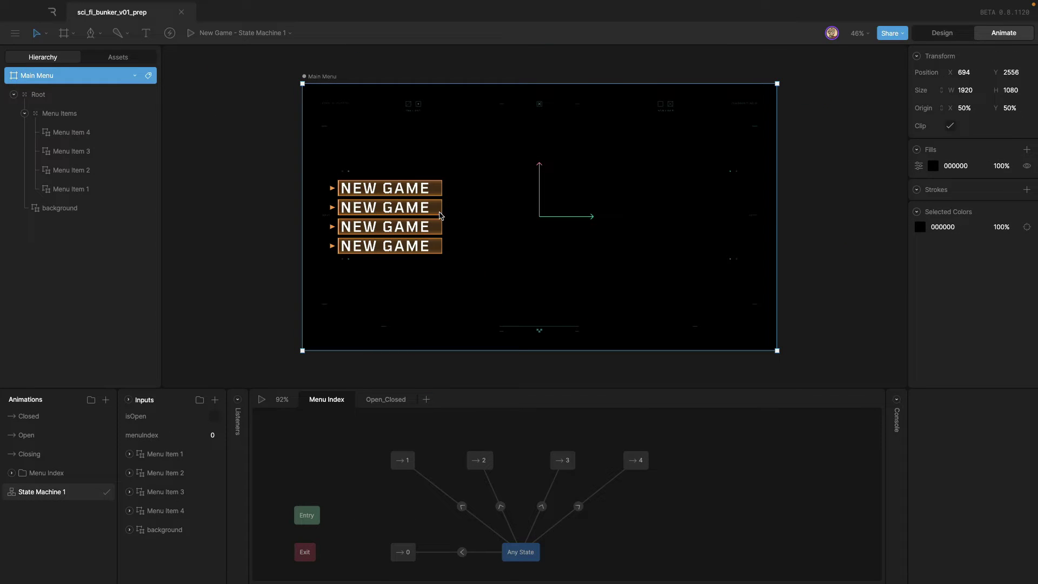
{"action": "left_click", "coordinate": [262, 399]}
{"action": "left_click", "coordinate": [214, 416]}
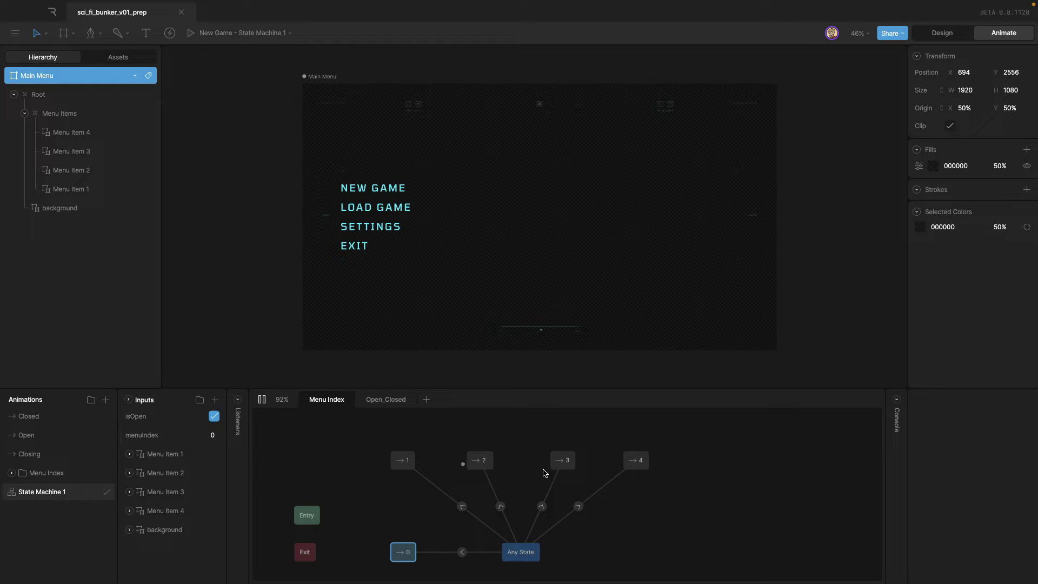
Examine the conditions on the transitions from Any State to states 1, 2, 3 and 4
{"action": "left_click", "coordinate": [462, 506]}
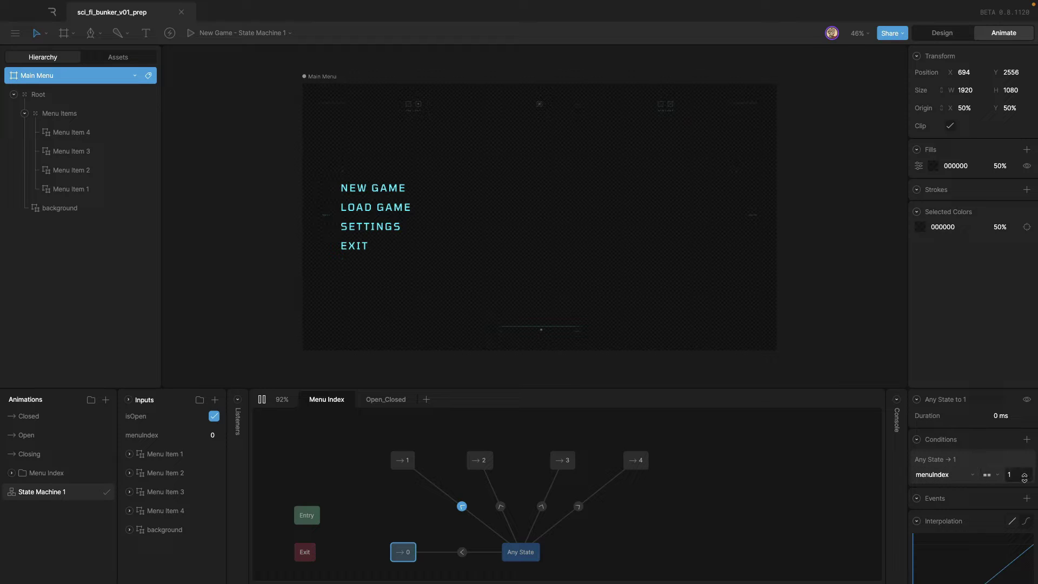
{"action": "left_click", "coordinate": [501, 506]}
{"action": "left_click", "coordinate": [541, 506]}
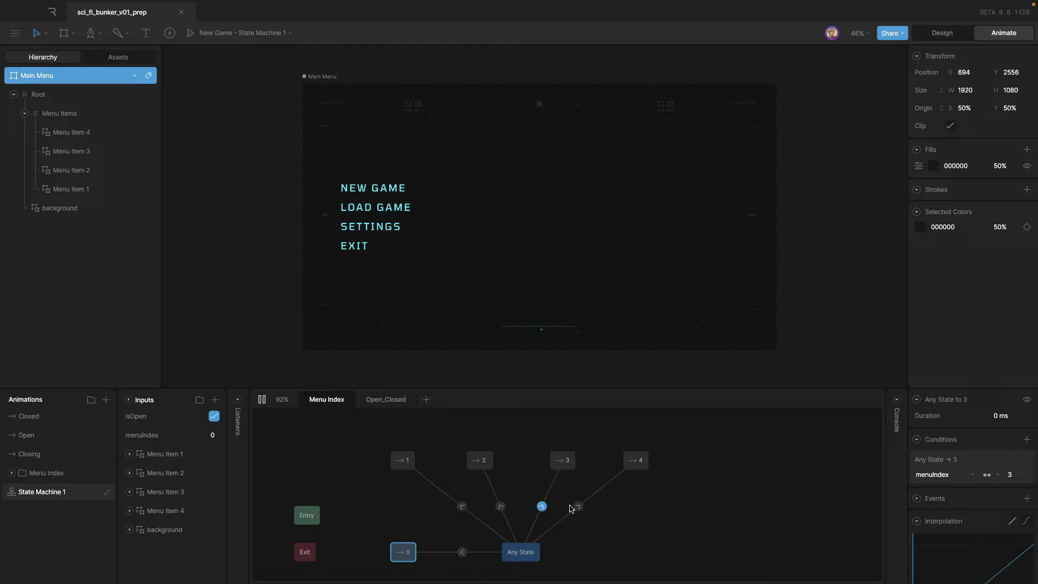
{"action": "left_click", "coordinate": [578, 506]}
Set the menuIndex input to 4 to preview the highlighted EXIT item
{"action": "left_click", "coordinate": [202, 436]}
{"action": "type", "text": "4"}
{"action": "left_click_drag", "start_coordinate": [202, 433], "coordinate": [204, 433]}
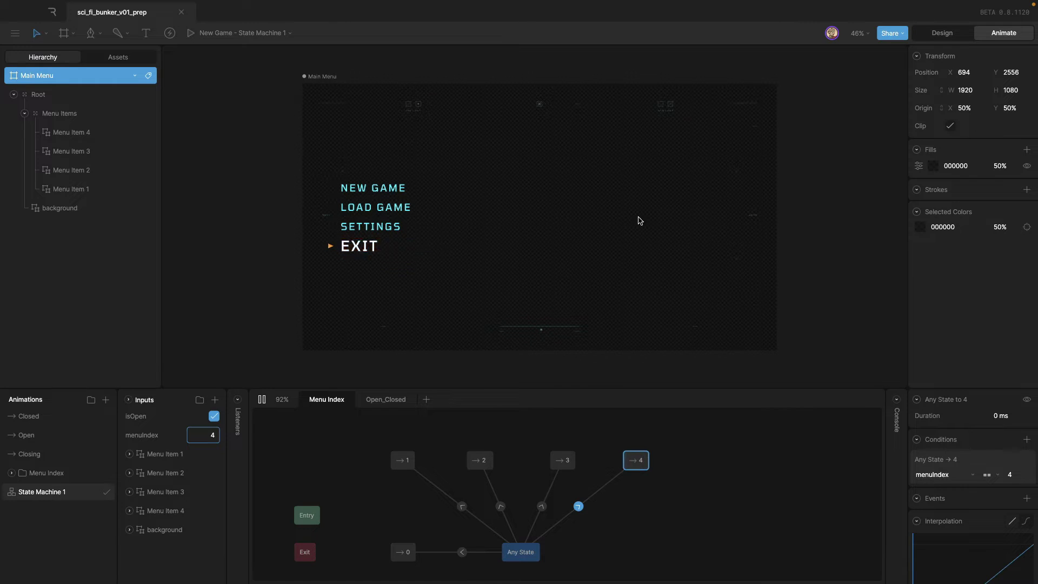
Examine the Main Menu artboard's listeners, then the two hitbox listeners of the Menu Item_1 artboard
{"action": "left_click", "coordinate": [238, 400]}
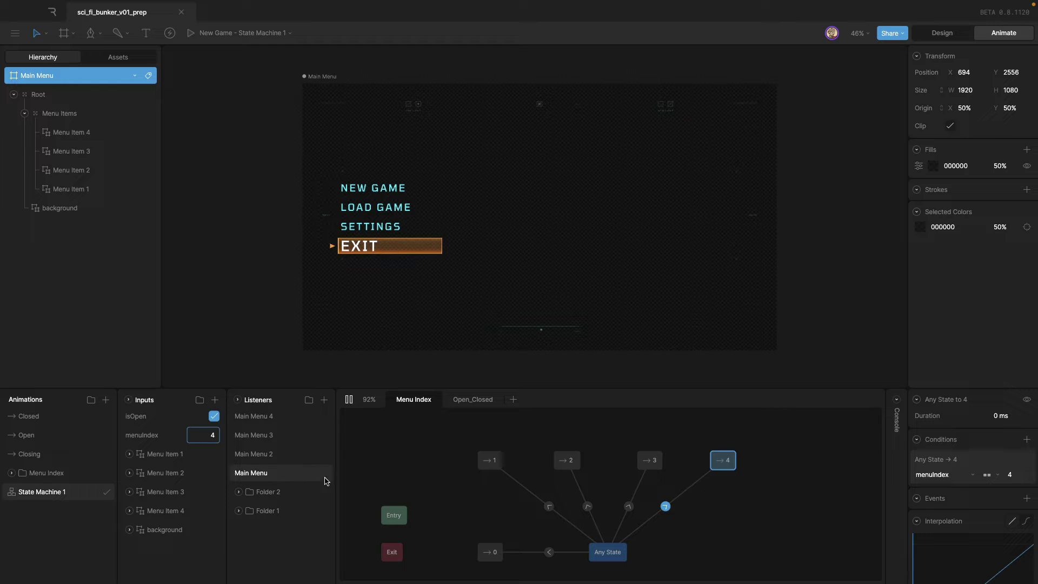
{"action": "left_click", "coordinate": [349, 399]}
{"action": "left_click", "coordinate": [266, 354]}
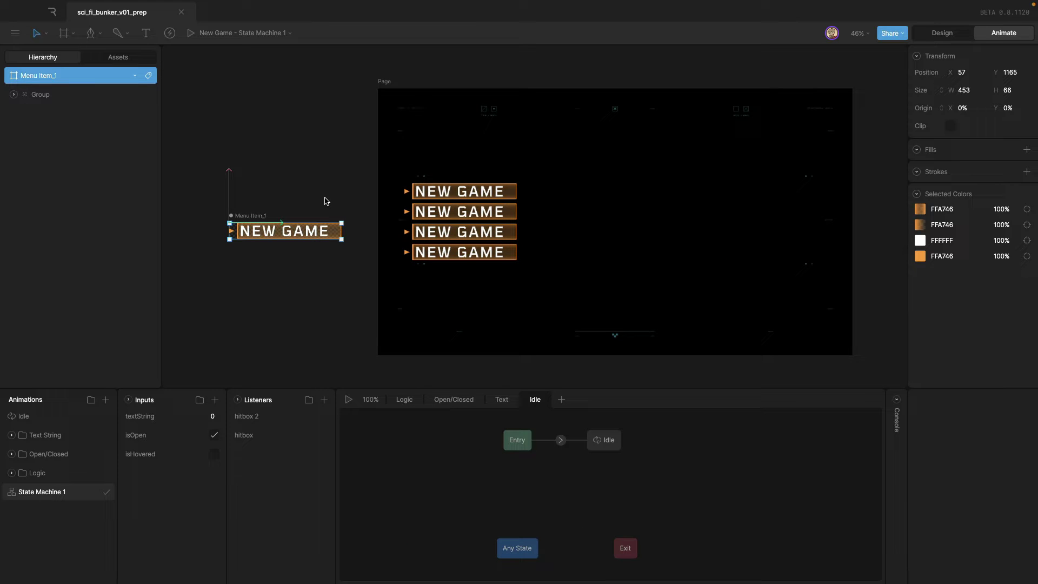
{"action": "left_click", "coordinate": [277, 421]}
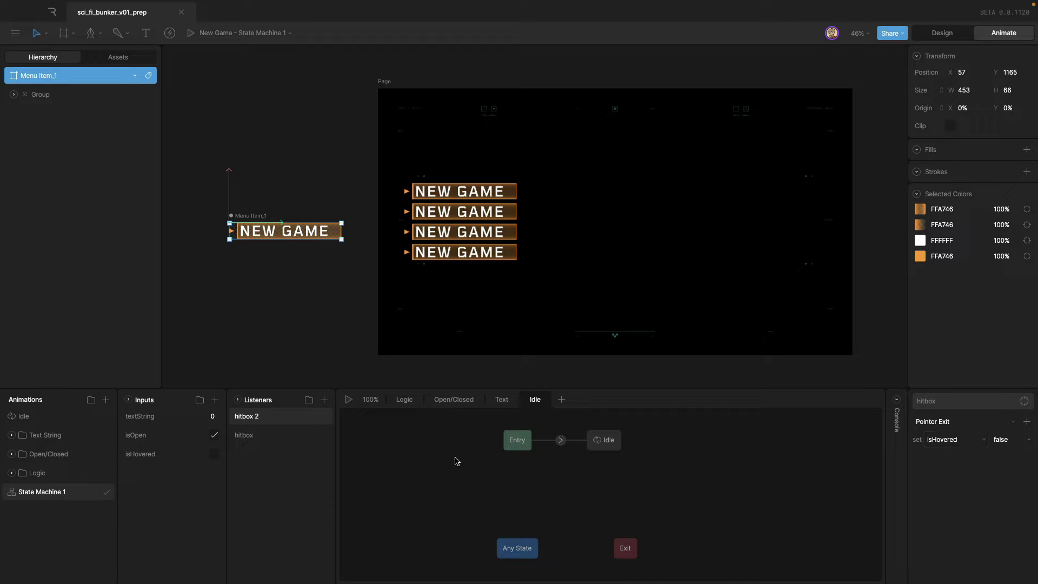
{"action": "left_click", "coordinate": [285, 445]}
Preview the hover behaviour of Menu Item_1, then stop playback and deselect the artboard
{"action": "left_click", "coordinate": [349, 399]}
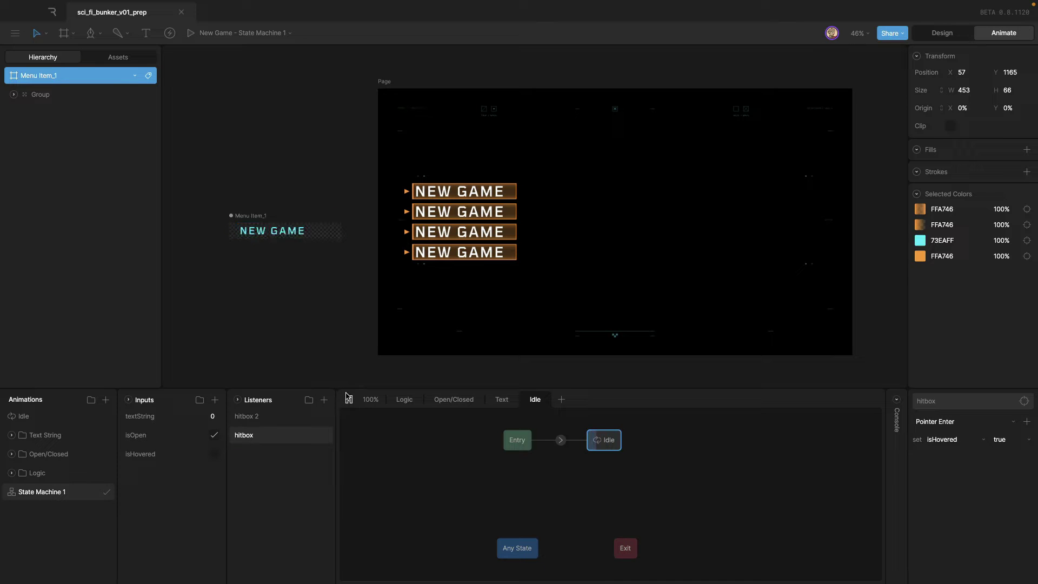
{"action": "key", "text": "space"}
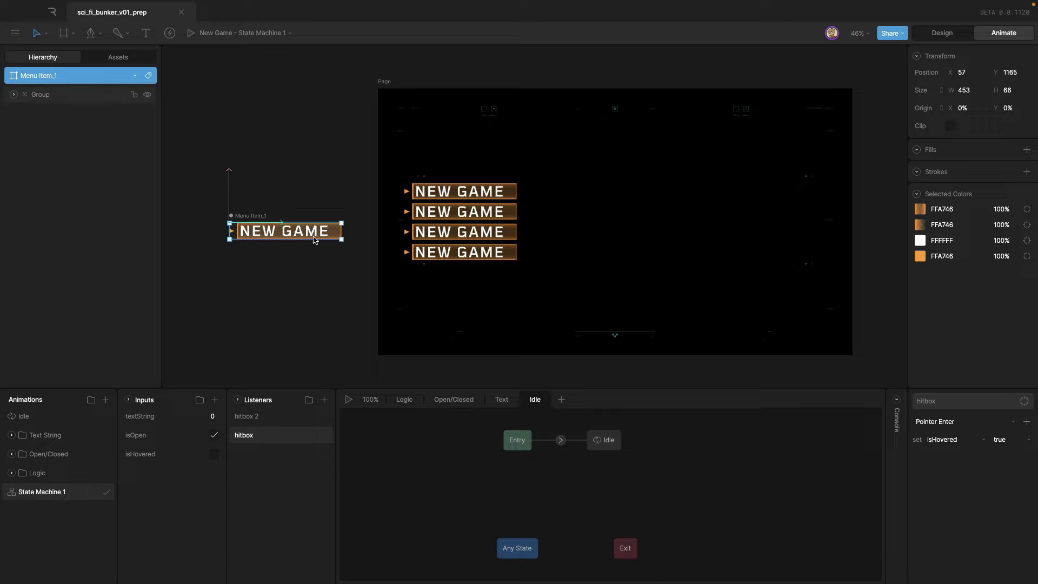
{"action": "left_click", "coordinate": [326, 311]}
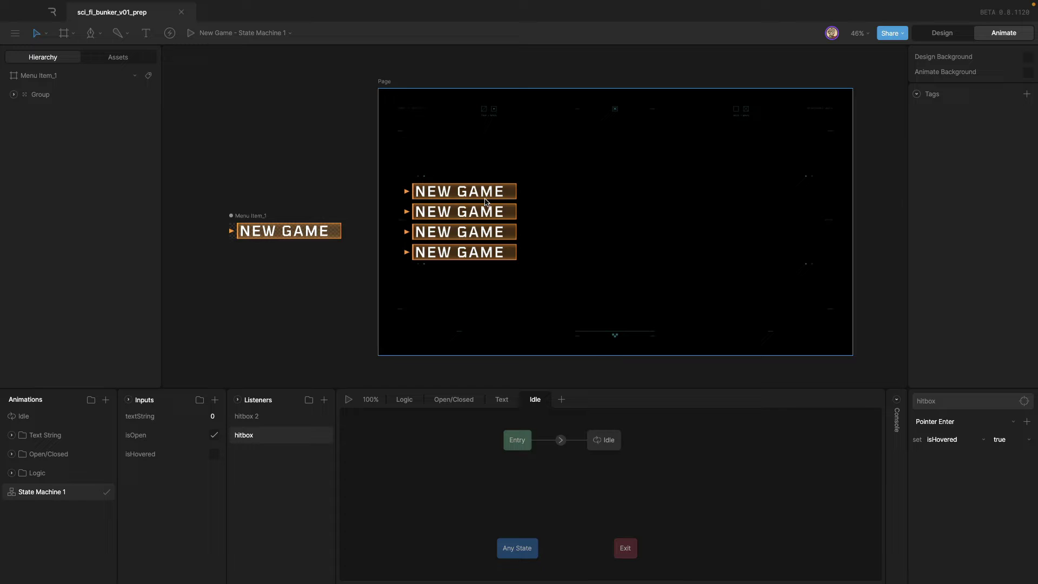
Delete both hitbox listeners from the Menu Item_1 artboard
{"action": "left_click", "coordinate": [247, 216]}
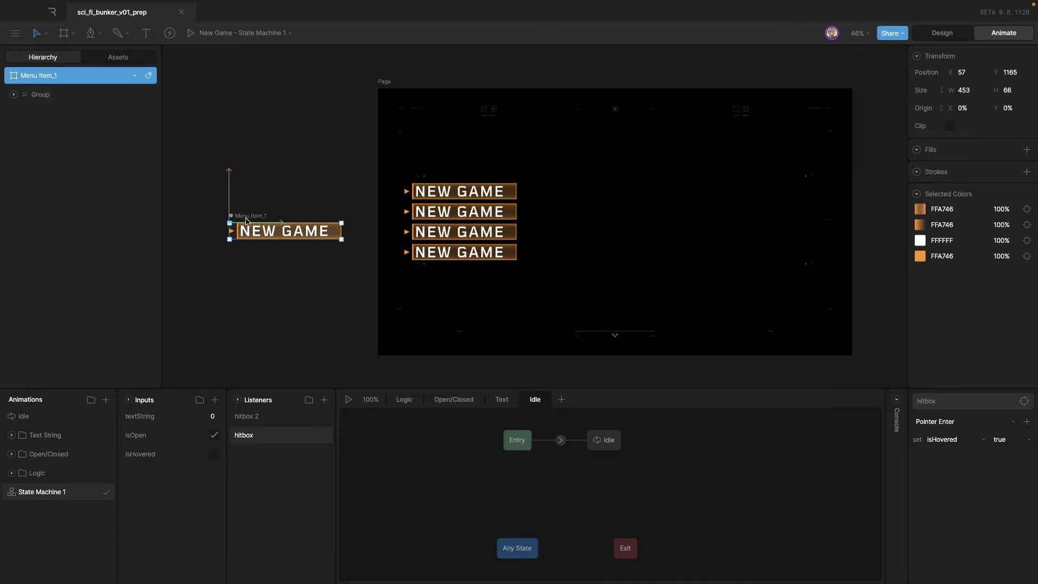
{"action": "scroll", "coordinate": [259, 278], "scroll_direction": "up", "scroll_amount": 4}
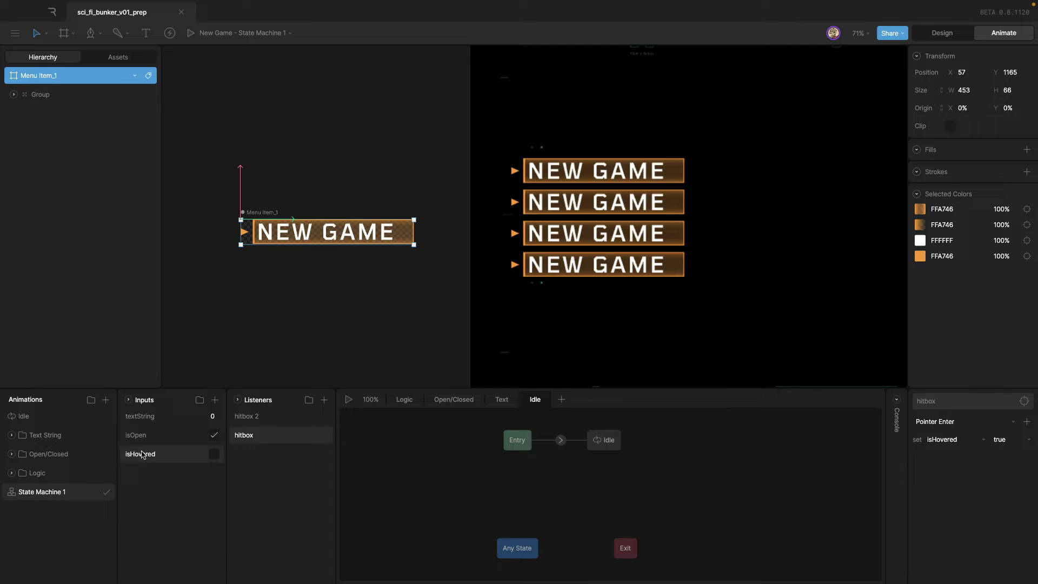
{"action": "right_click", "coordinate": [262, 435]}
{"action": "left_click", "coordinate": [298, 472]}
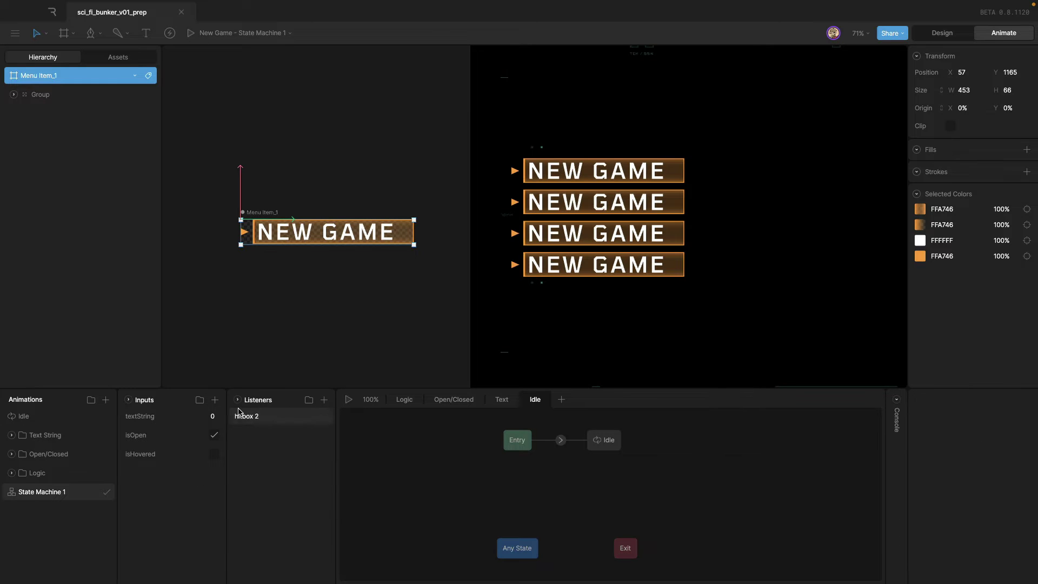
{"action": "right_click", "coordinate": [244, 414]}
{"action": "left_click", "coordinate": [263, 447]}
{"action": "left_click", "coordinate": [340, 318]}
{"action": "scroll", "coordinate": [359, 323], "scroll_direction": "left", "scroll_amount": 2}
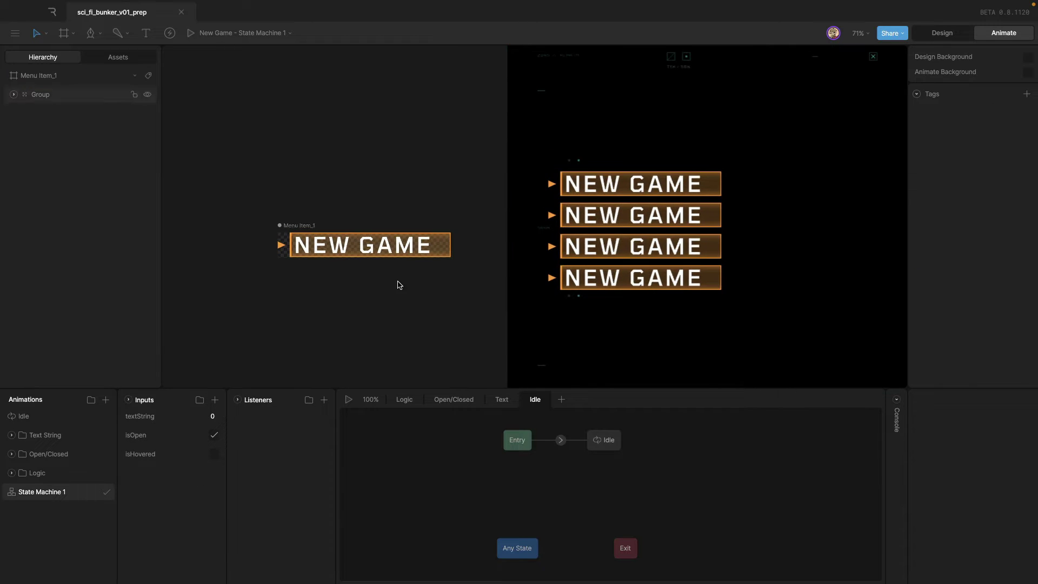
{"action": "scroll", "coordinate": [336, 204], "scroll_direction": "up", "scroll_amount": 3}
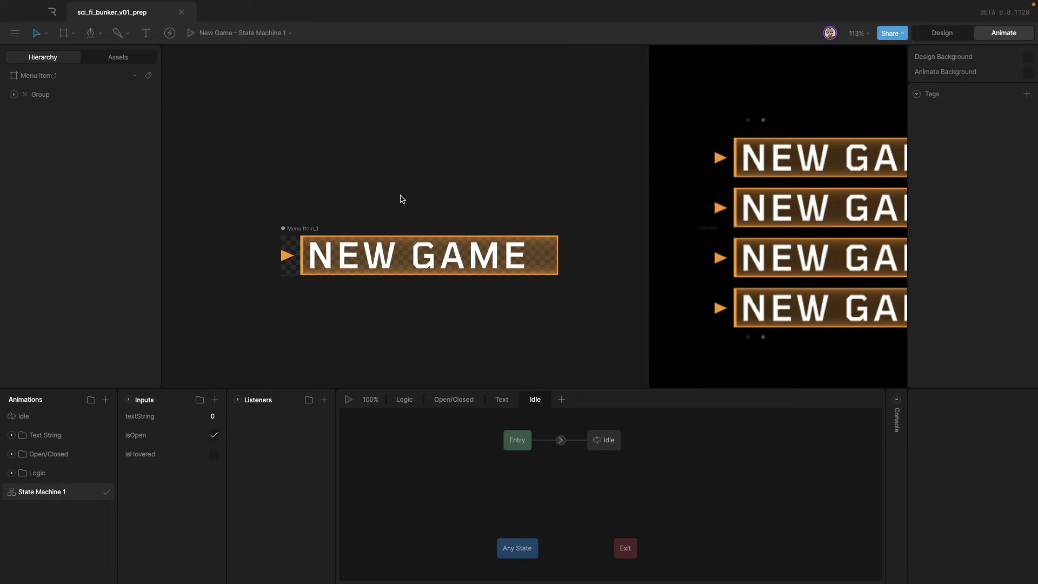
{"action": "left_click", "coordinate": [170, 35]}
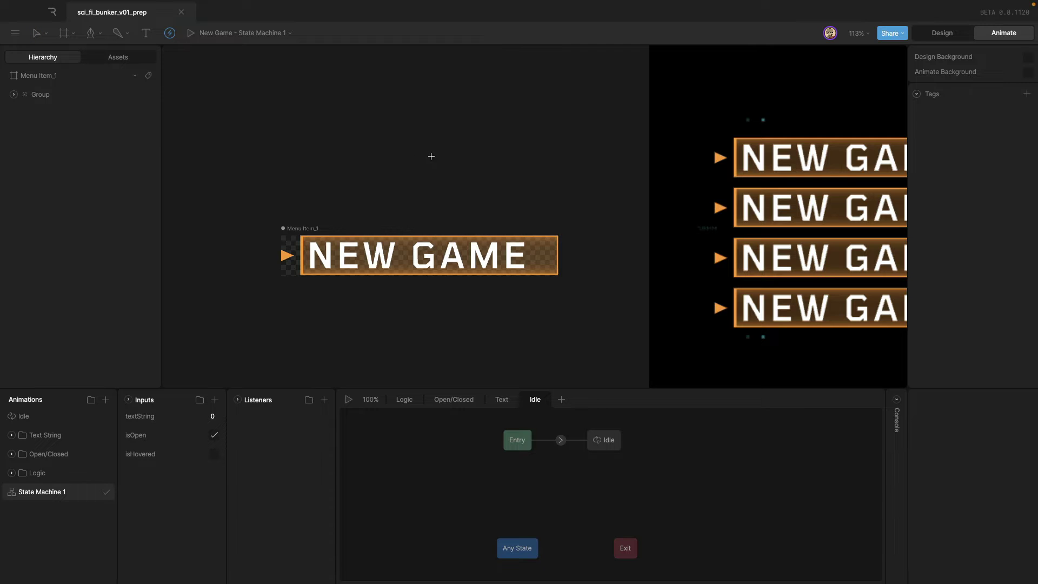
{"action": "left_click", "coordinate": [428, 190]}
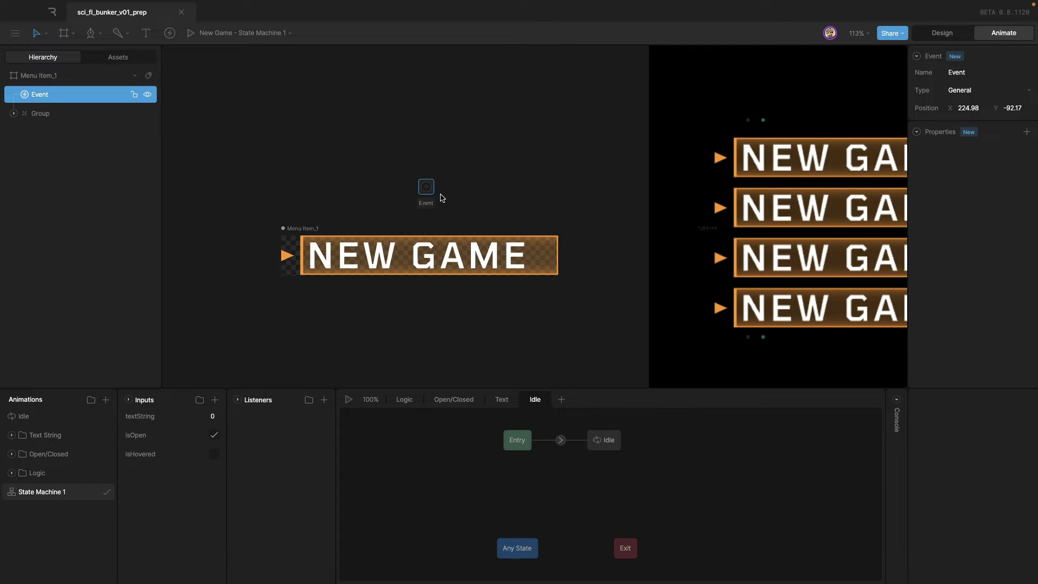
{"action": "key", "text": "Delete"}
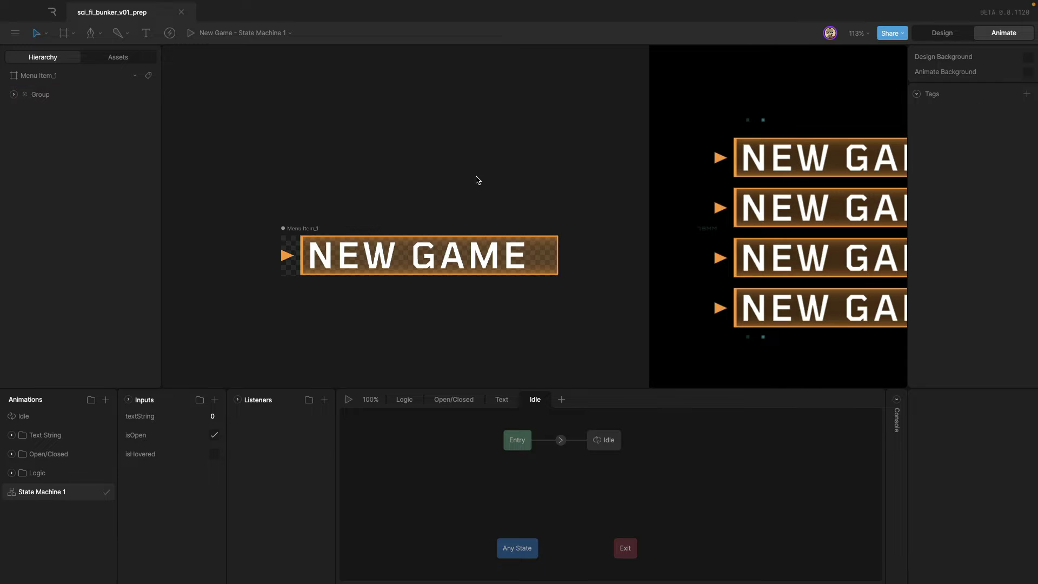
Place an event just above the Menu Item_1 artboard and rename it isHoveredEvent
{"action": "left_click", "coordinate": [426, 200]}
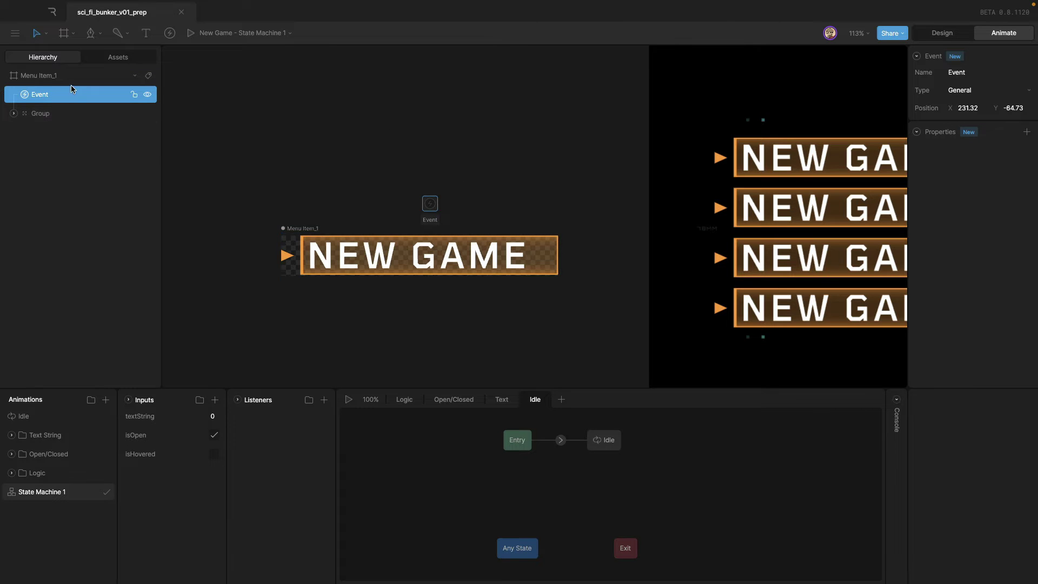
{"action": "double_click", "coordinate": [34, 95]}
{"action": "key", "text": "BackSpace"}
{"action": "key", "text": "Return"}
{"action": "left_click", "coordinate": [398, 146]}
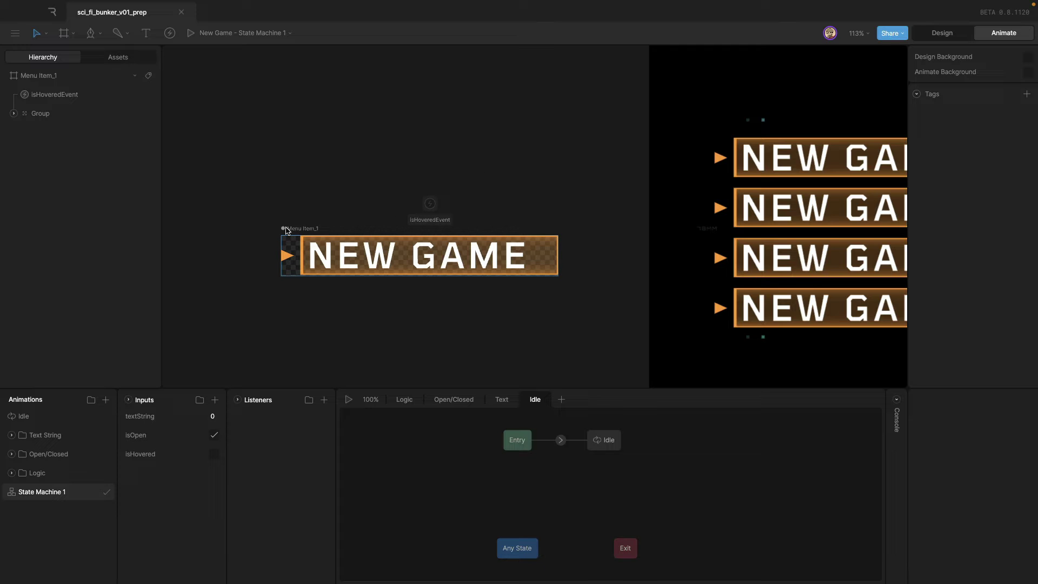
Add a Pointer Enter listener to the hitbox shape inside Menu Item_1's group
{"action": "left_click", "coordinate": [14, 113]}
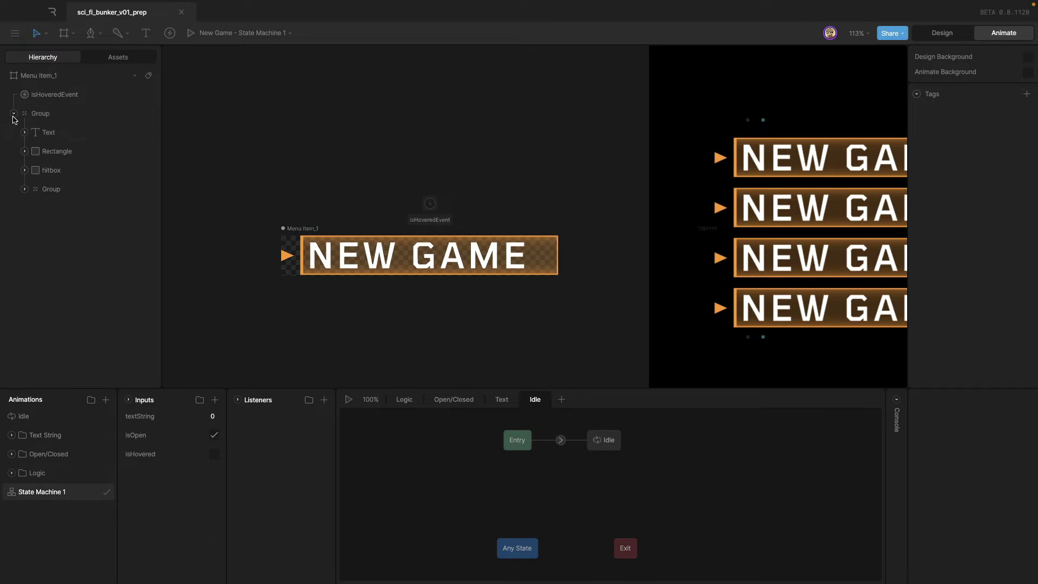
{"action": "left_click", "coordinate": [67, 170]}
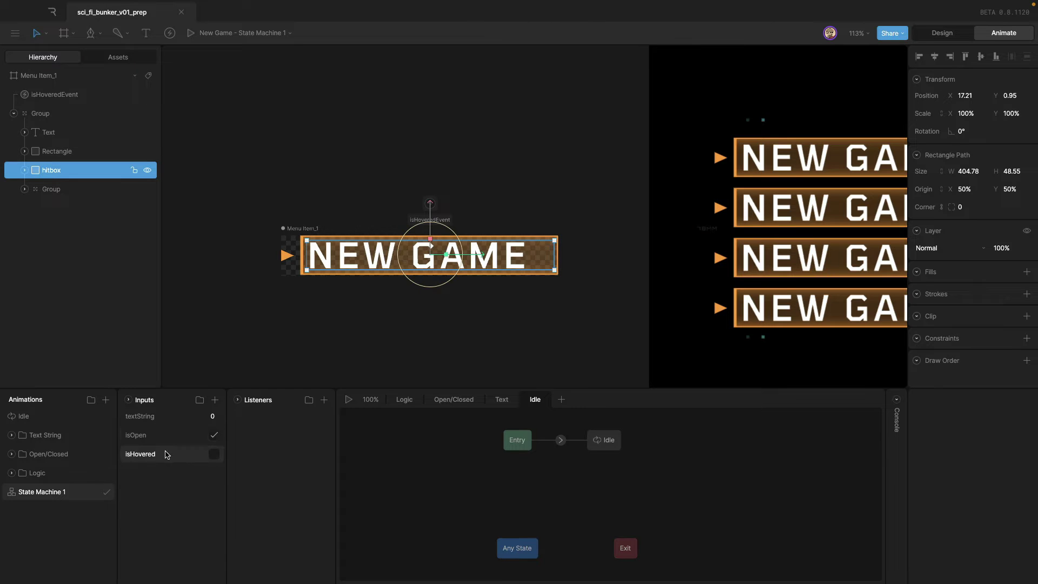
{"action": "left_click", "coordinate": [323, 400]}
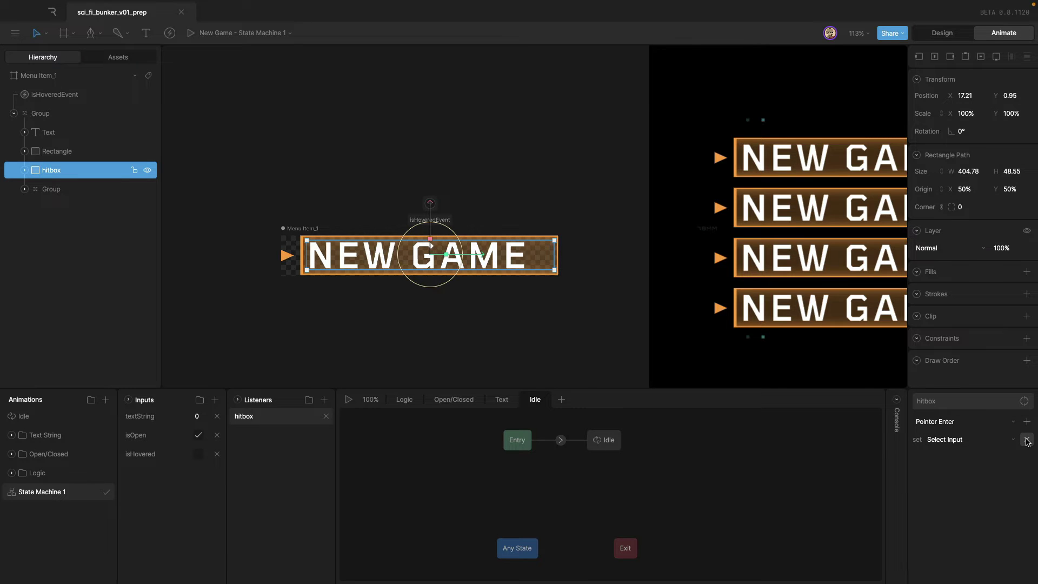
Replace the hitbox Pointer Enter listener's input change with a Fire Event action that reports isHoveredEvent
{"action": "left_click", "coordinate": [1027, 441]}
{"action": "left_click", "coordinate": [1027, 421]}
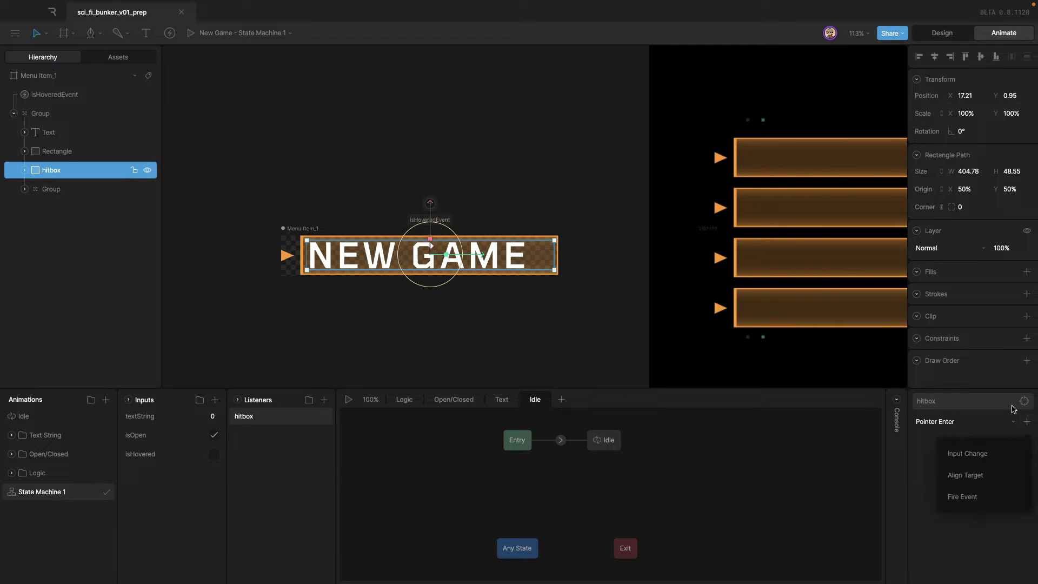
{"action": "left_click", "coordinate": [984, 496]}
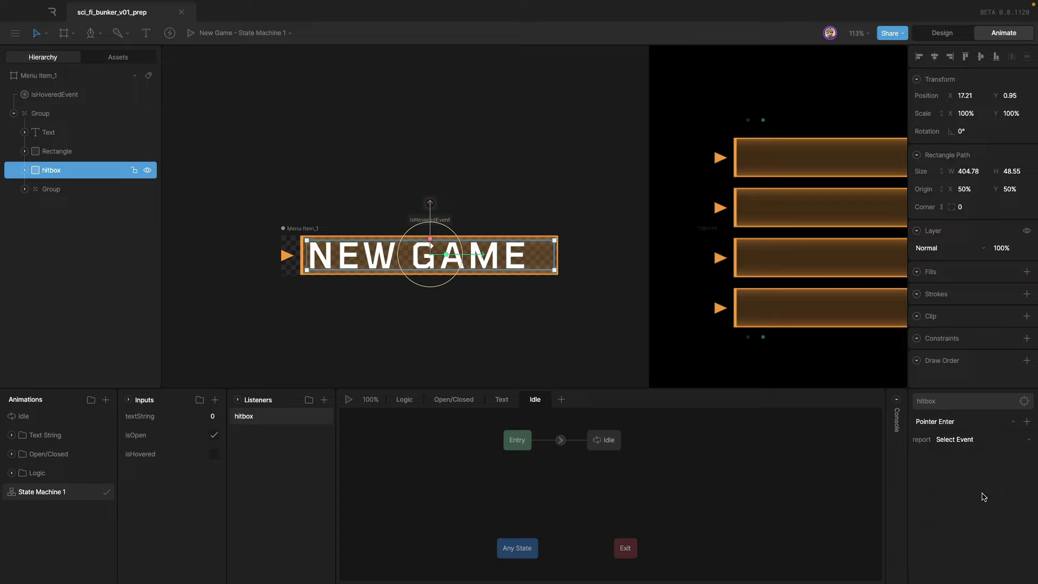
{"action": "left_click", "coordinate": [959, 441]}
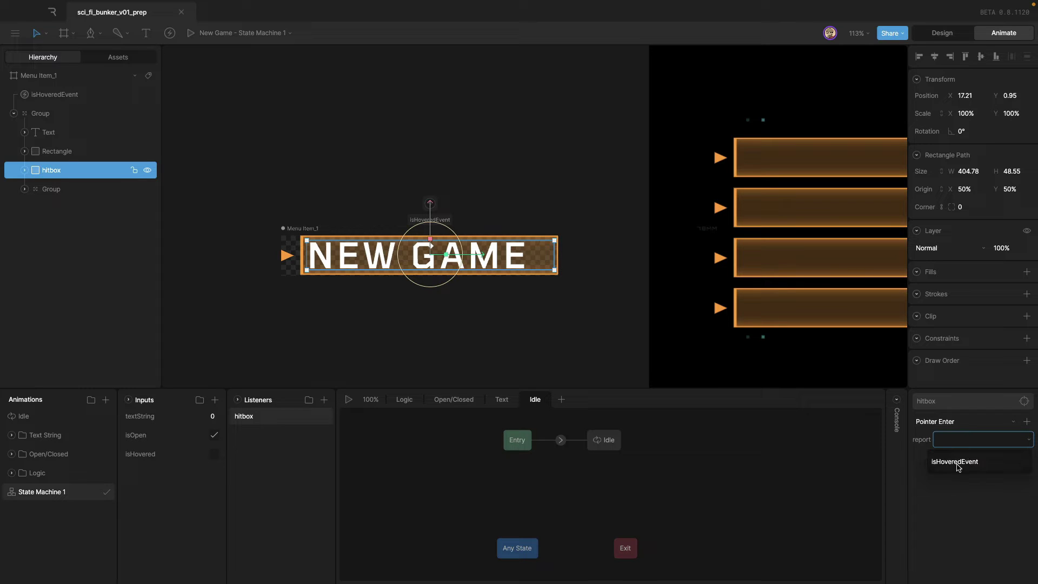
{"action": "left_click", "coordinate": [953, 461]}
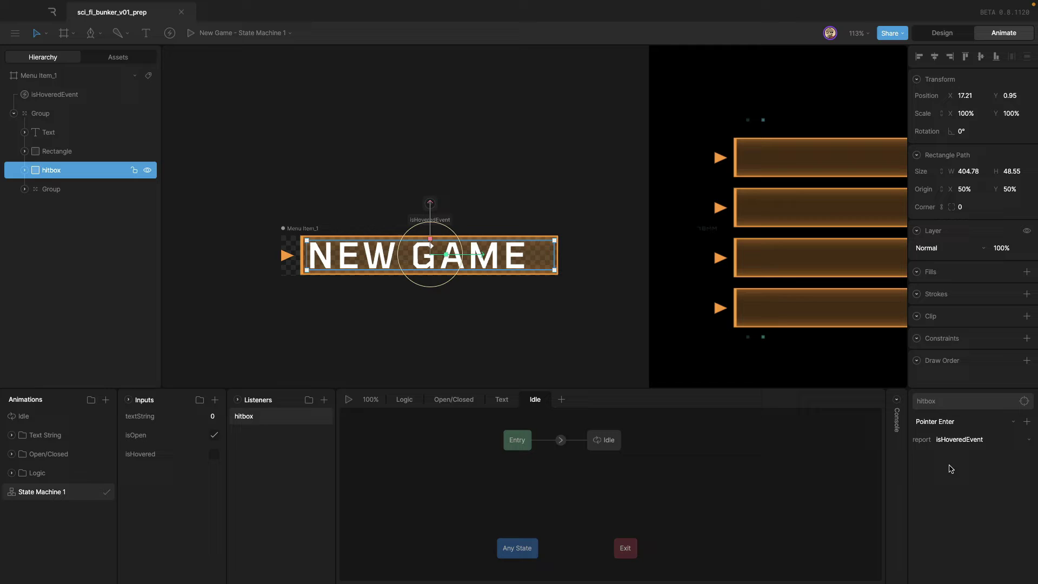
Preview Menu Item_1's state machine, test hovering and toggle the isHovered input on and off, then stop playback
{"action": "left_click", "coordinate": [529, 365]}
{"action": "left_click", "coordinate": [349, 399]}
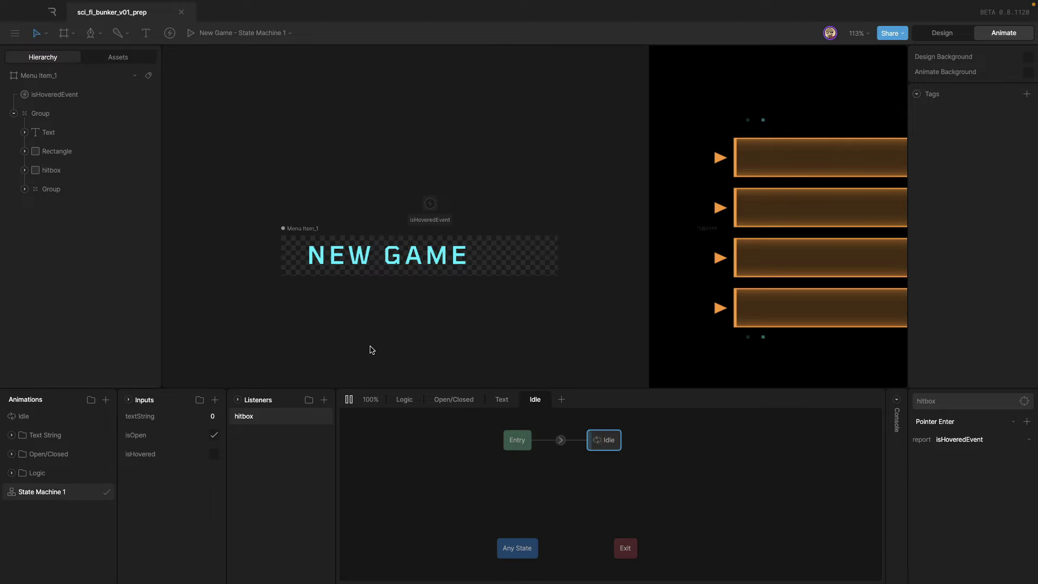
{"action": "mouse_move", "coordinate": [376, 258]}
{"action": "left_click", "coordinate": [214, 455]}
{"action": "left_click", "coordinate": [216, 455]}
{"action": "left_click", "coordinate": [215, 455]}
{"action": "left_click", "coordinate": [215, 456]}
{"action": "left_click", "coordinate": [216, 455]}
{"action": "left_click", "coordinate": [216, 455]}
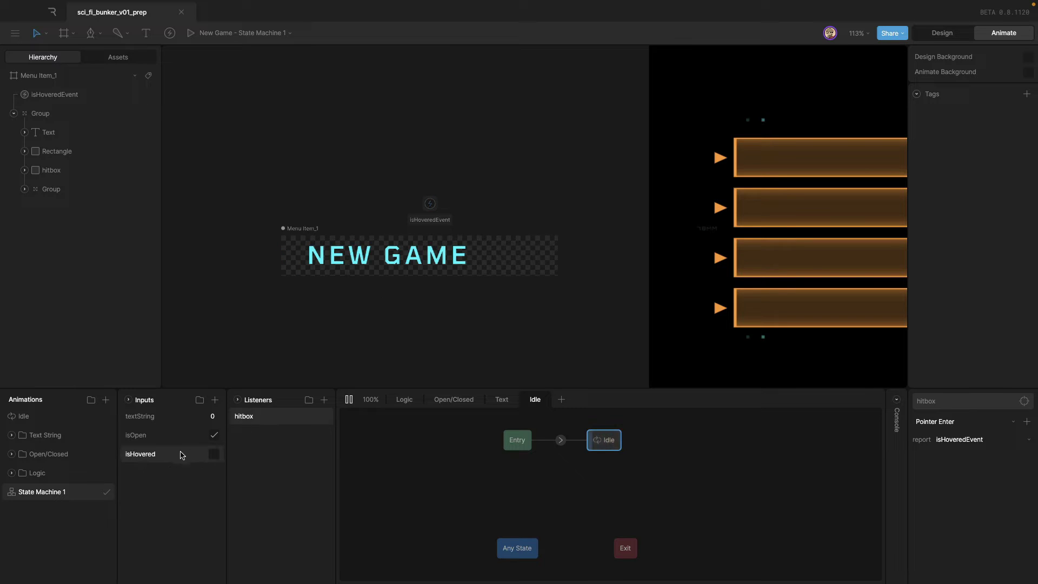
{"action": "left_click", "coordinate": [349, 399]}
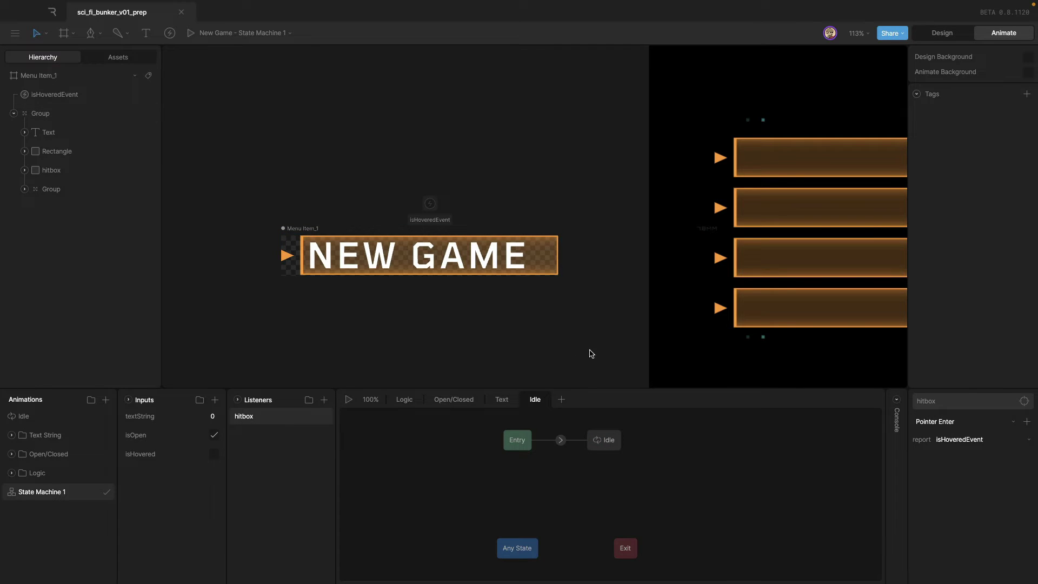
On the Page artboard, create an animation folder named In/Out and move the Out, Closed and Open timelines into it
{"action": "left_click_drag", "start_coordinate": [804, 257], "coordinate": [413, 274]}
{"action": "scroll", "coordinate": [563, 285], "scroll_direction": "down", "scroll_amount": 5}
{"action": "left_click", "coordinate": [595, 287]}
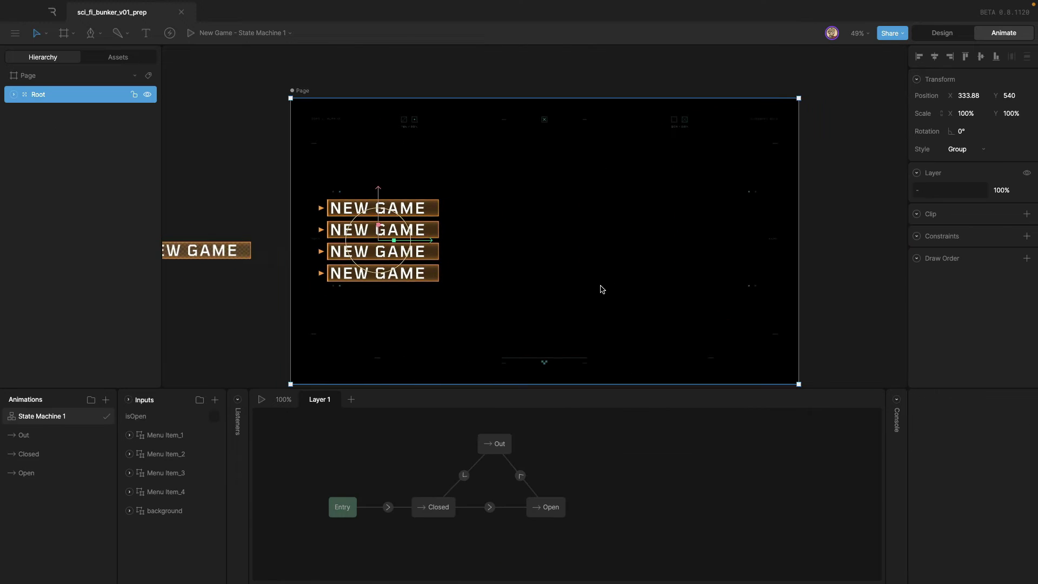
{"action": "left_click", "coordinate": [221, 360]}
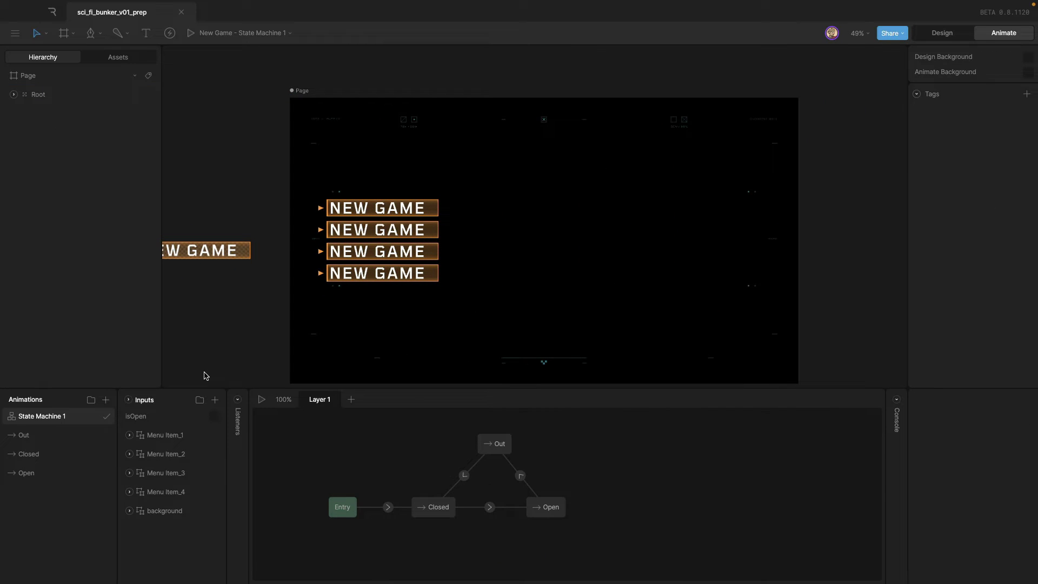
{"action": "left_click", "coordinate": [91, 400]}
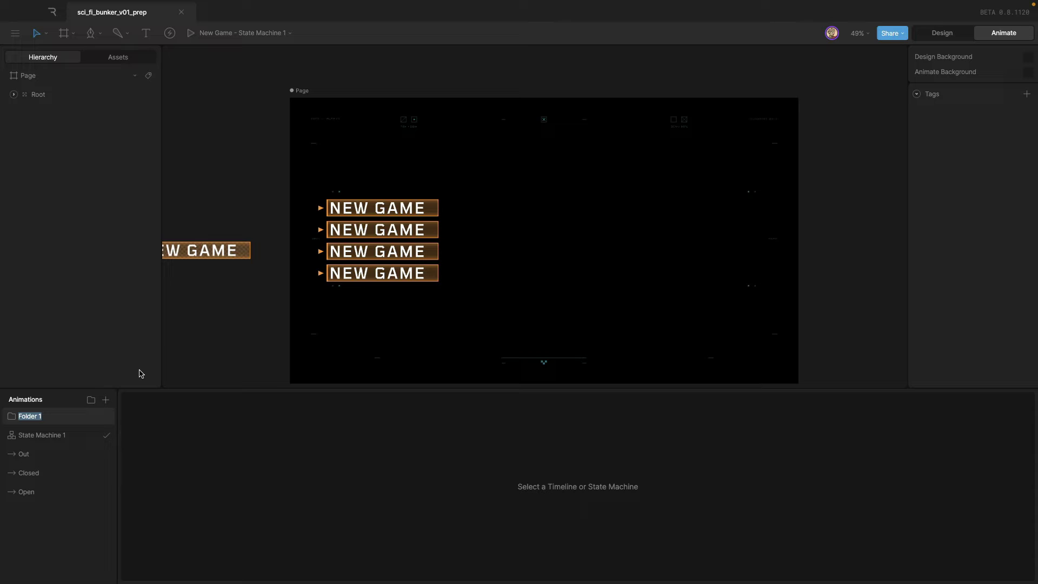
{"action": "type", "text": "In/Out"}
{"action": "left_click", "coordinate": [68, 456]}
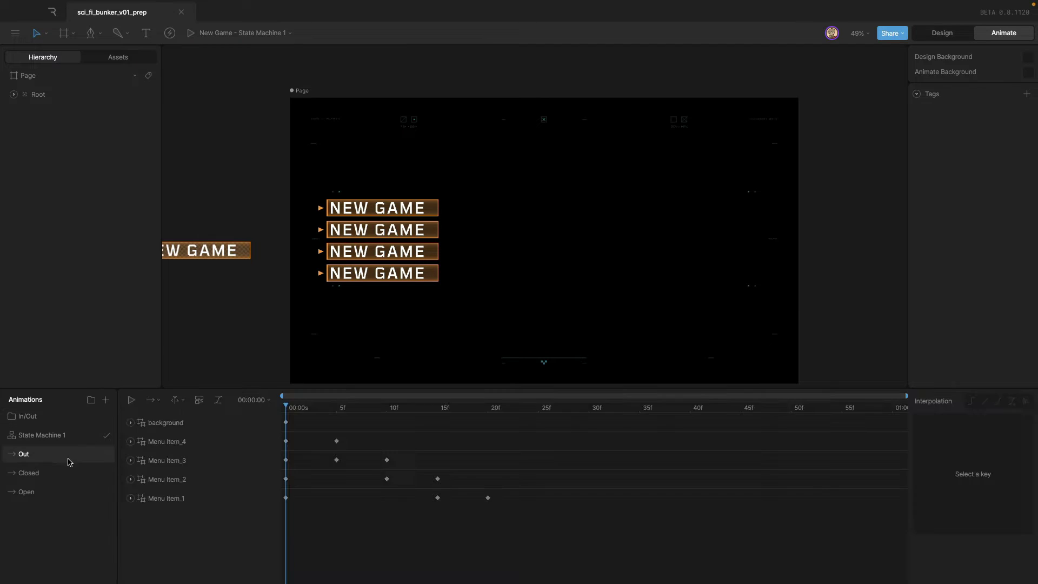
{"action": "left_click", "coordinate": [54, 491], "text": "shift"}
{"action": "left_click_drag", "start_coordinate": [58, 455], "coordinate": [36, 495]}
Create a second animation folder named Menu Index and collapse the In/Out folder
{"action": "left_click", "coordinate": [90, 399]}
{"action": "double_click", "coordinate": [36, 493]}
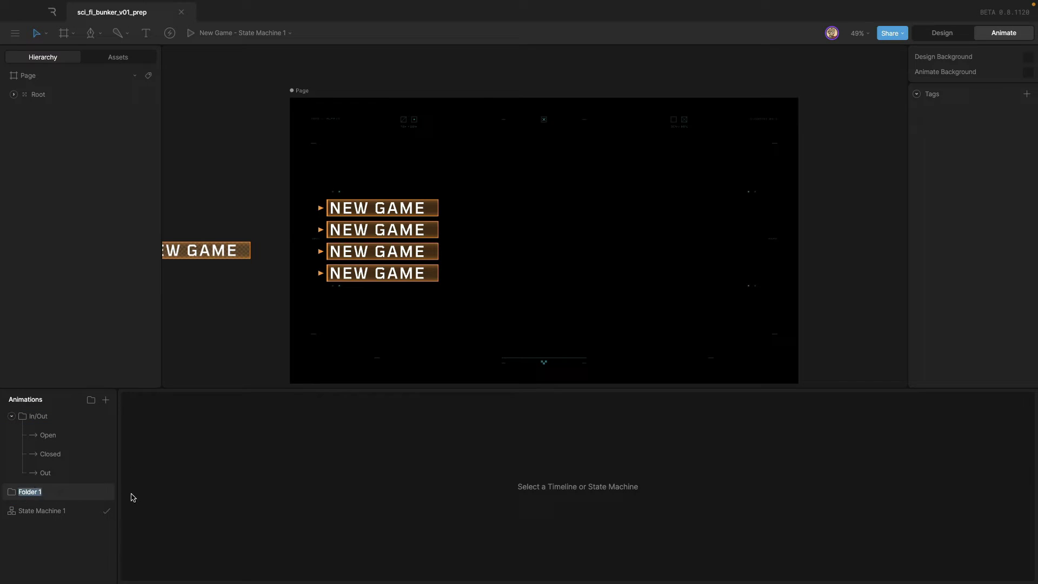
{"action": "type", "text": "Menu Index"}
{"action": "left_click", "coordinate": [12, 416]}
Add five new timelines to the Page artboard
{"action": "left_click", "coordinate": [106, 400]}
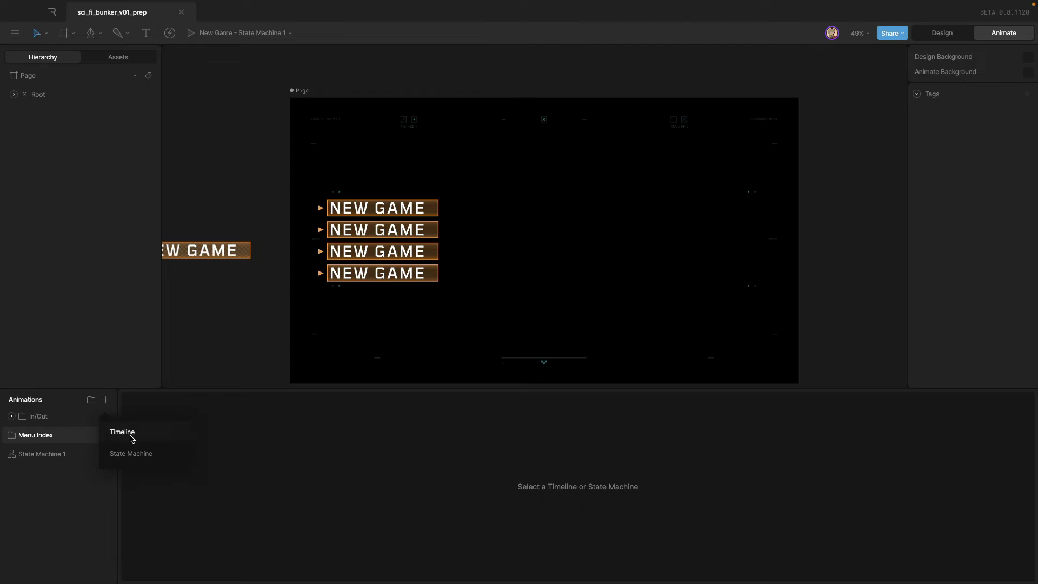
{"action": "left_click", "coordinate": [129, 435]}
{"action": "left_click", "coordinate": [105, 400]}
{"action": "left_click", "coordinate": [122, 432]}
{"action": "left_click", "coordinate": [105, 399]}
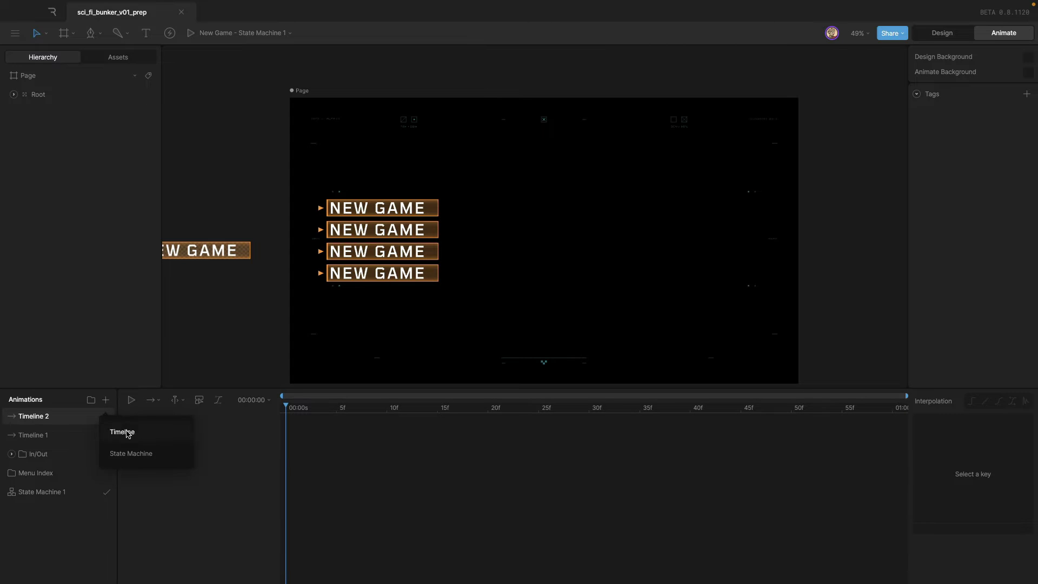
{"action": "left_click", "coordinate": [128, 433]}
{"action": "left_click", "coordinate": [106, 400]}
{"action": "left_click", "coordinate": [124, 432]}
{"action": "left_click", "coordinate": [105, 400]}
{"action": "left_click", "coordinate": [125, 432]}
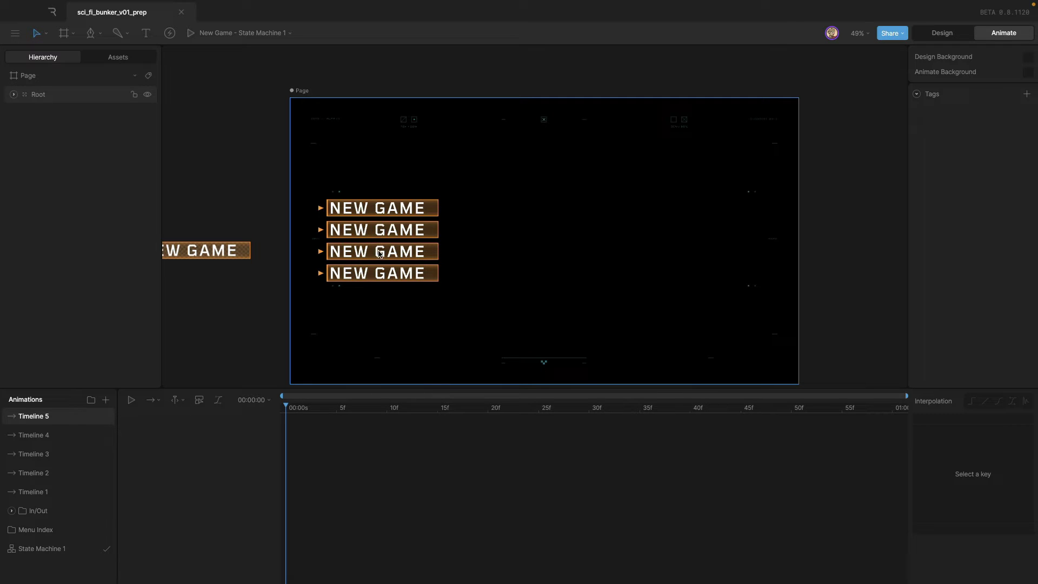
Rename the five new timelines 0, 1, 2, 3 and 4, from Timeline 1 up to Timeline 5
{"action": "double_click", "coordinate": [44, 490]}
{"action": "type", "text": "0"}
{"action": "double_click", "coordinate": [42, 473]}
{"action": "type", "text": "1"}
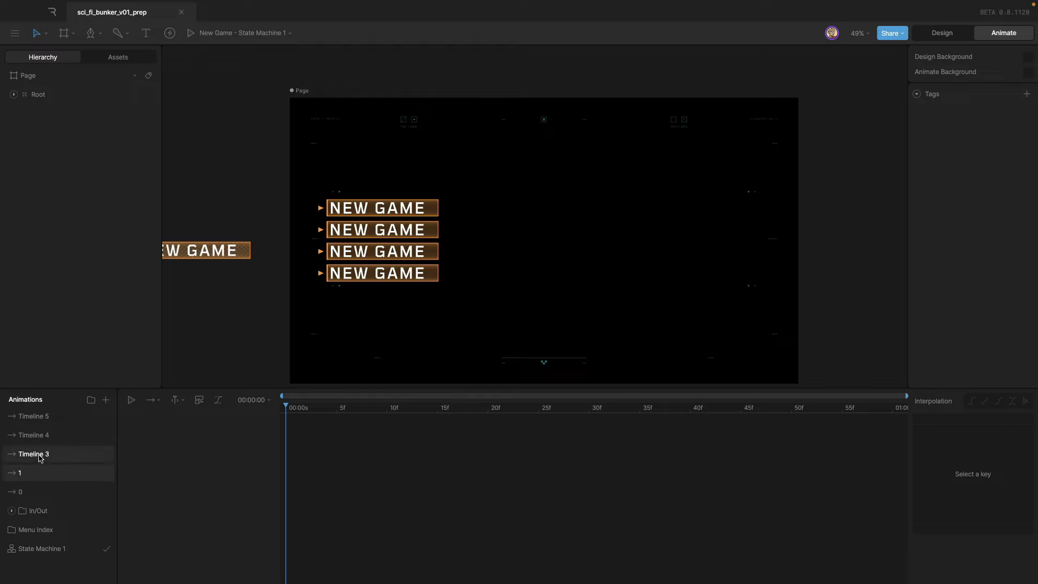
{"action": "double_click", "coordinate": [38, 454]}
{"action": "type", "text": "2"}
{"action": "double_click", "coordinate": [39, 436]}
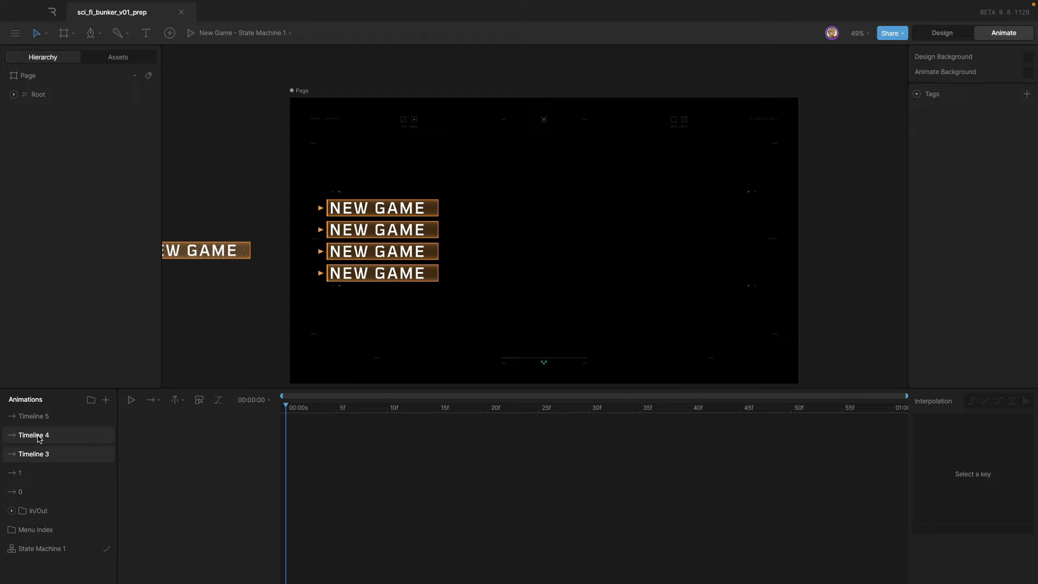
{"action": "type", "text": "3"}
{"action": "double_click", "coordinate": [37, 418]}
{"action": "type", "text": "4"}
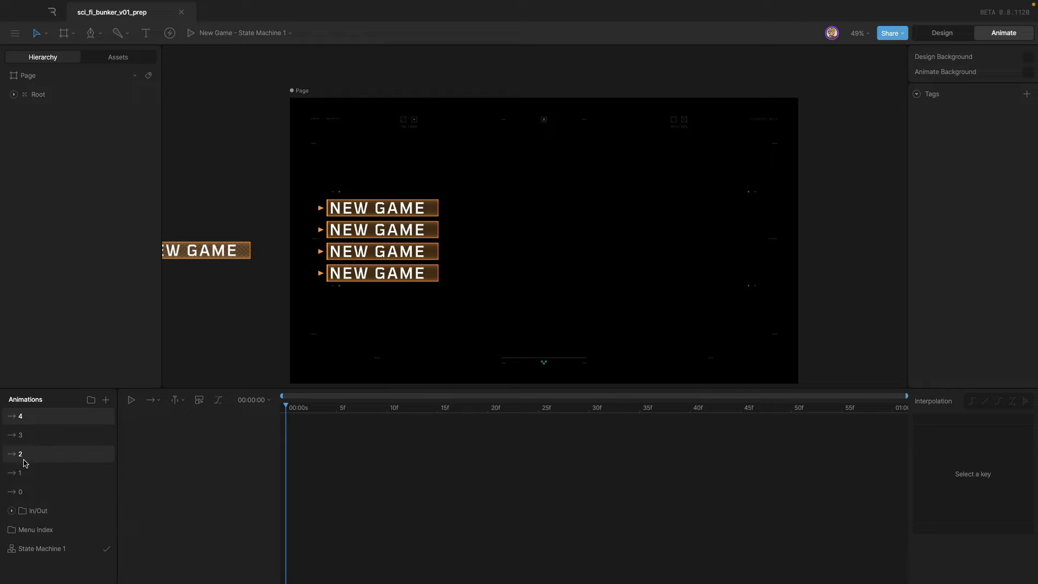
In timeline 0, key the nested Menu Item_1's isHovered input as unchecked at the first frame
{"action": "left_click", "coordinate": [39, 493]}
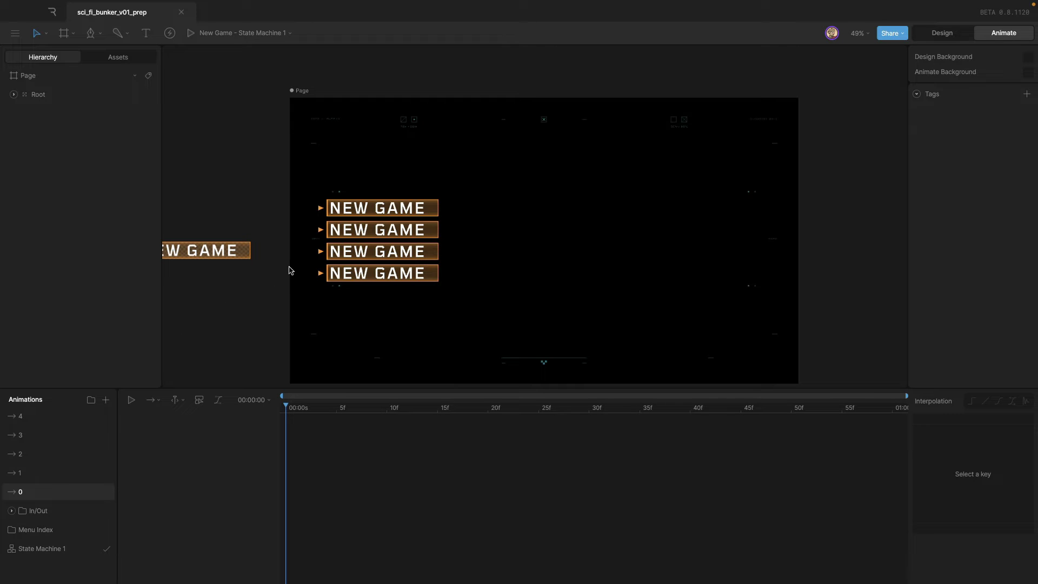
{"action": "left_click", "coordinate": [13, 95]}
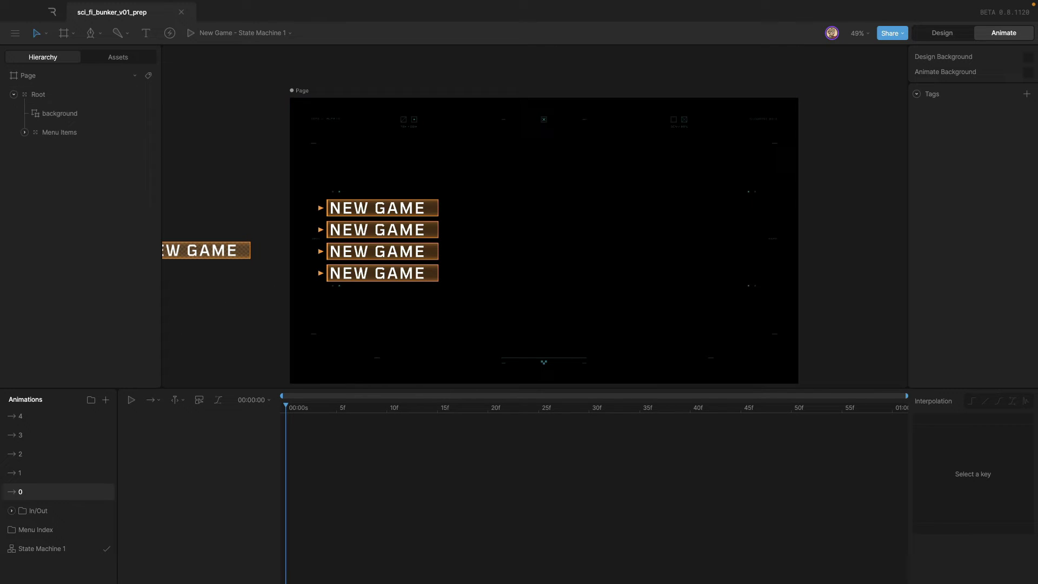
{"action": "left_click", "coordinate": [23, 132]}
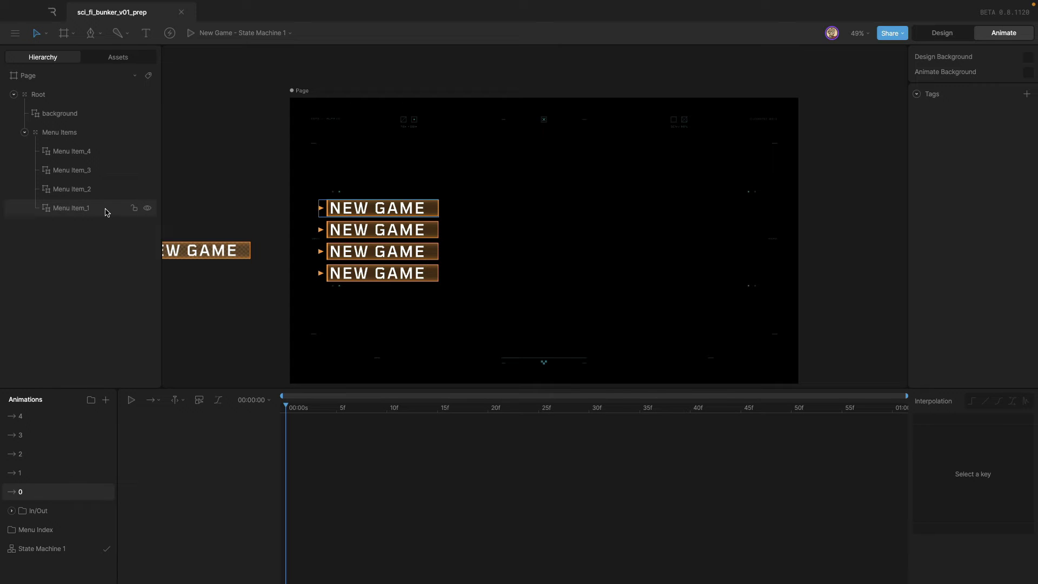
{"action": "left_click", "coordinate": [87, 208]}
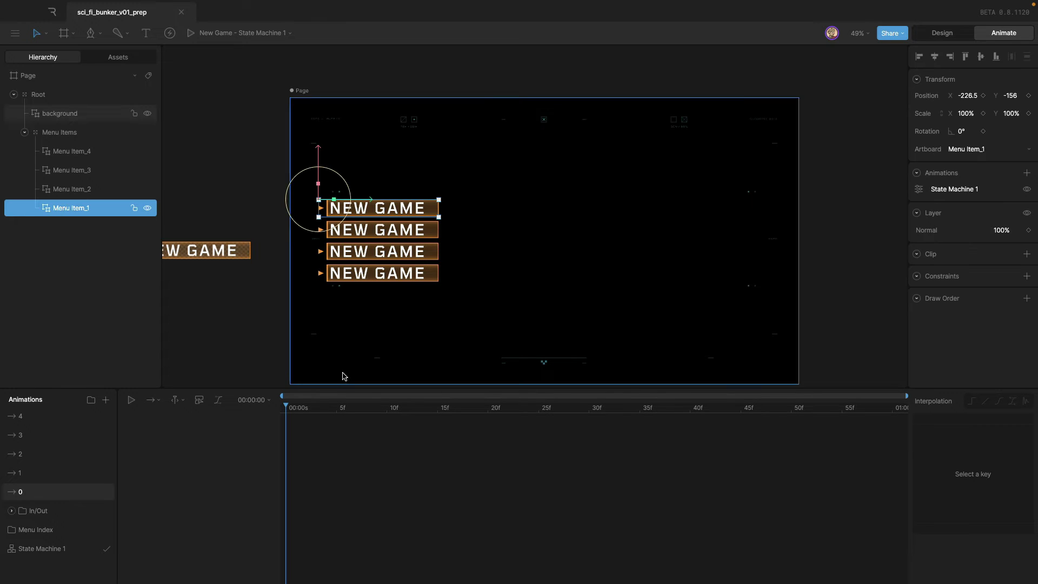
{"action": "left_click", "coordinate": [919, 189]}
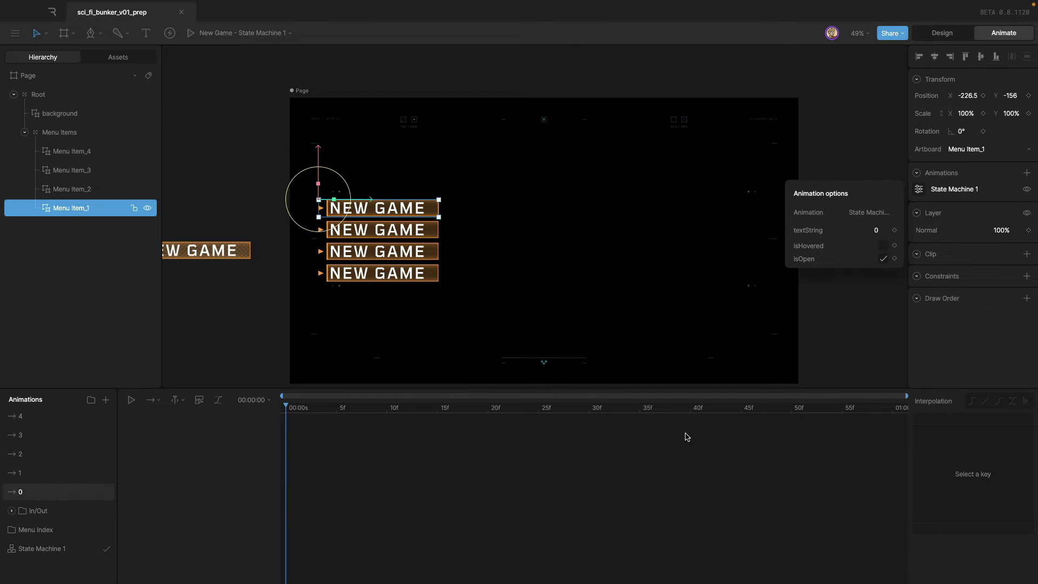
{"action": "left_click", "coordinate": [895, 246]}
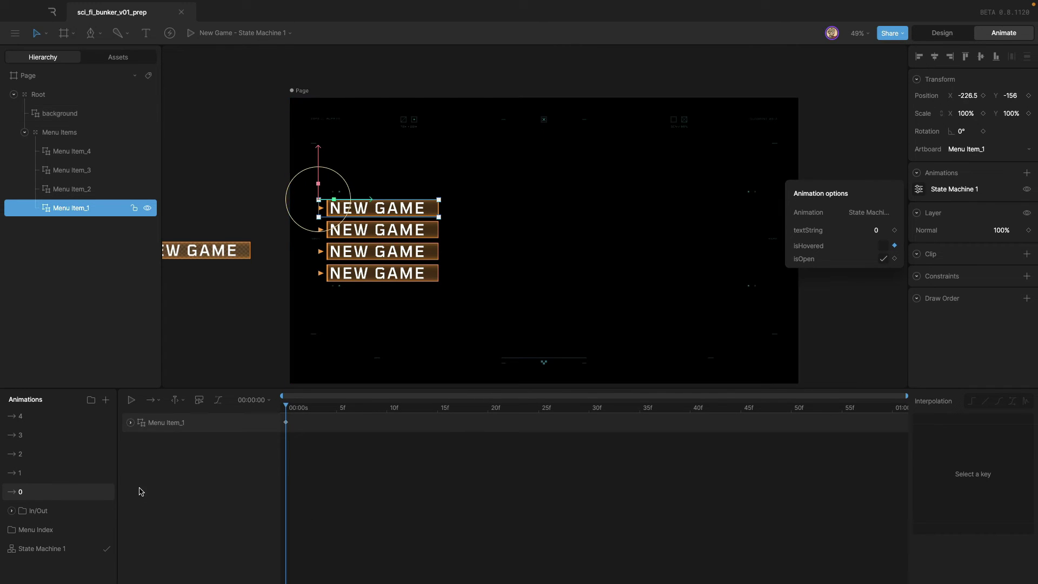
Key isHovered as unchecked at the first frame of timeline 0 for Menu Item_2, Menu Item_3 and Menu Item_4
{"action": "left_click", "coordinate": [76, 189]}
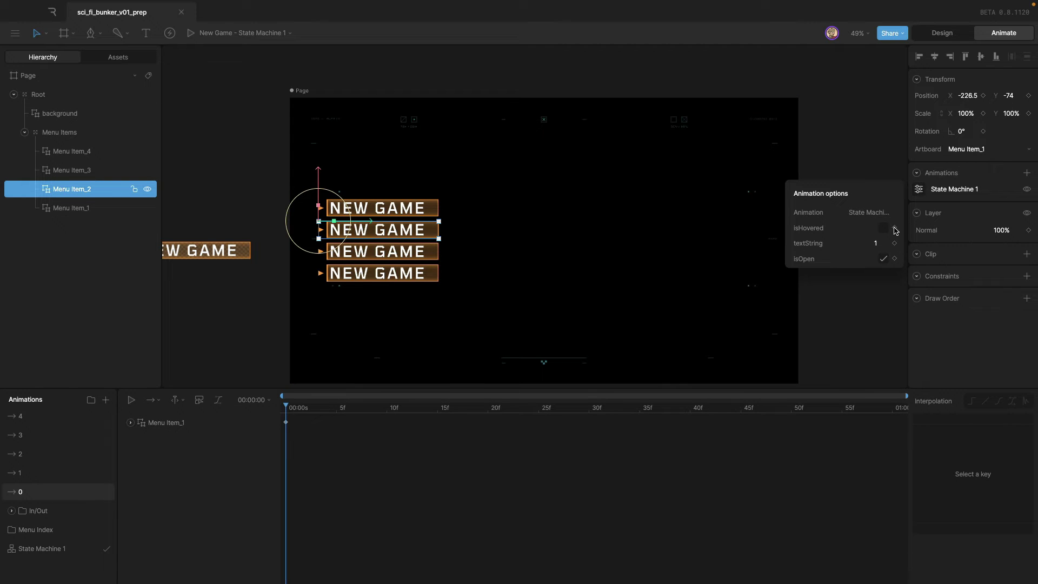
{"action": "left_click", "coordinate": [895, 228]}
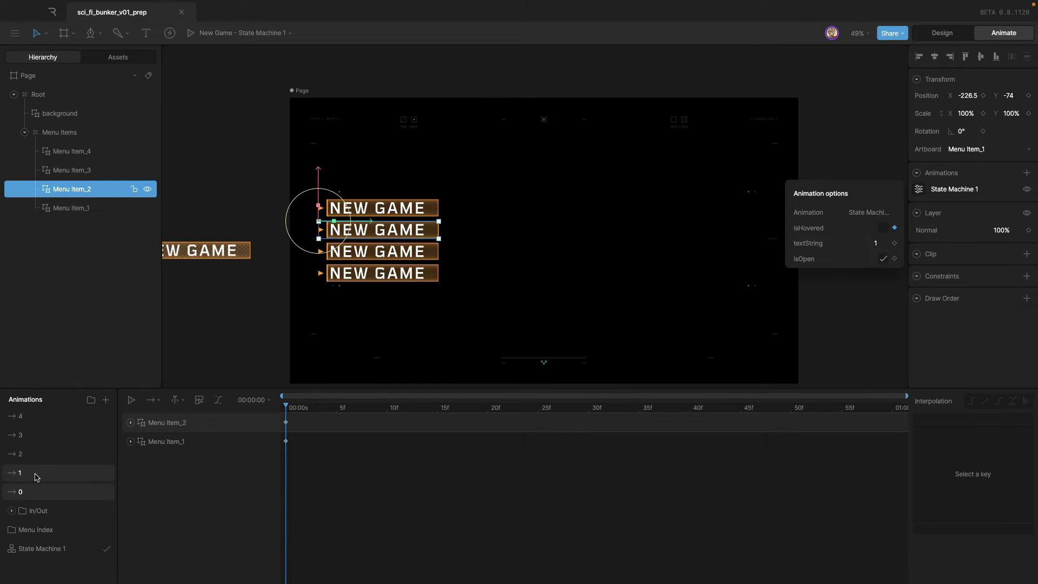
{"action": "left_click", "coordinate": [92, 172]}
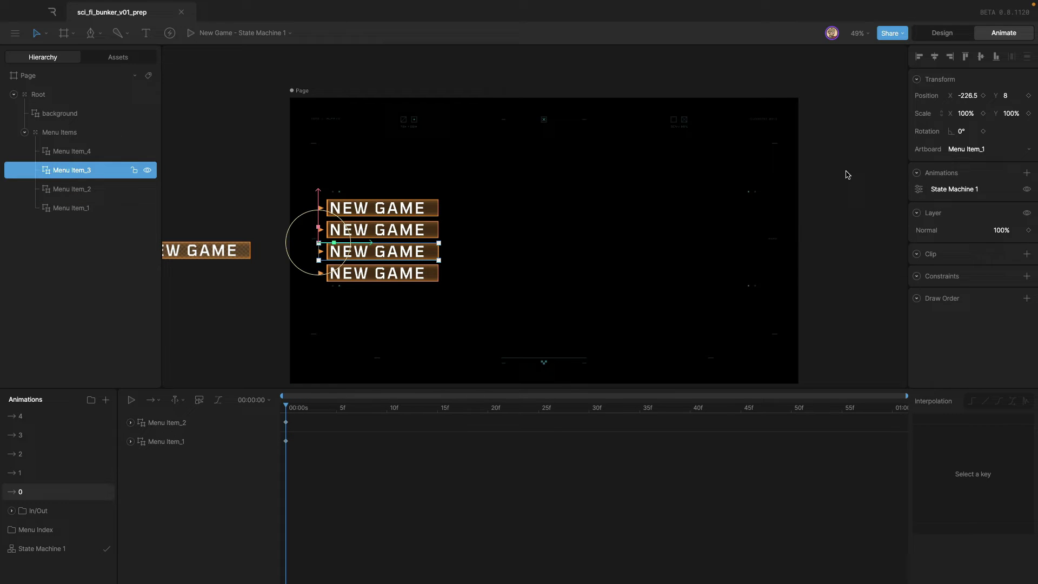
{"action": "left_click", "coordinate": [922, 190]}
{"action": "left_click", "coordinate": [895, 259]}
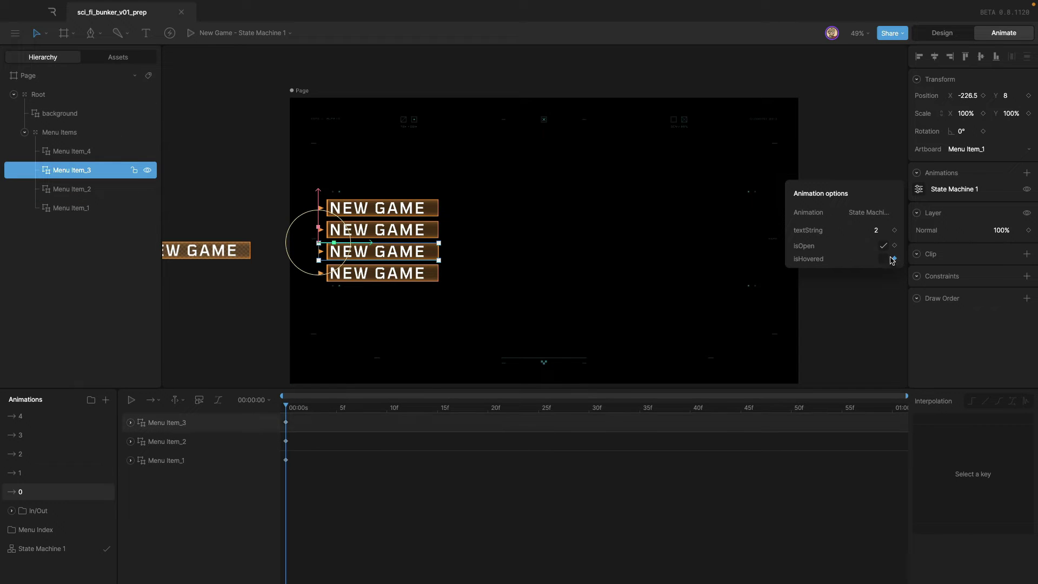
{"action": "left_click", "coordinate": [63, 151]}
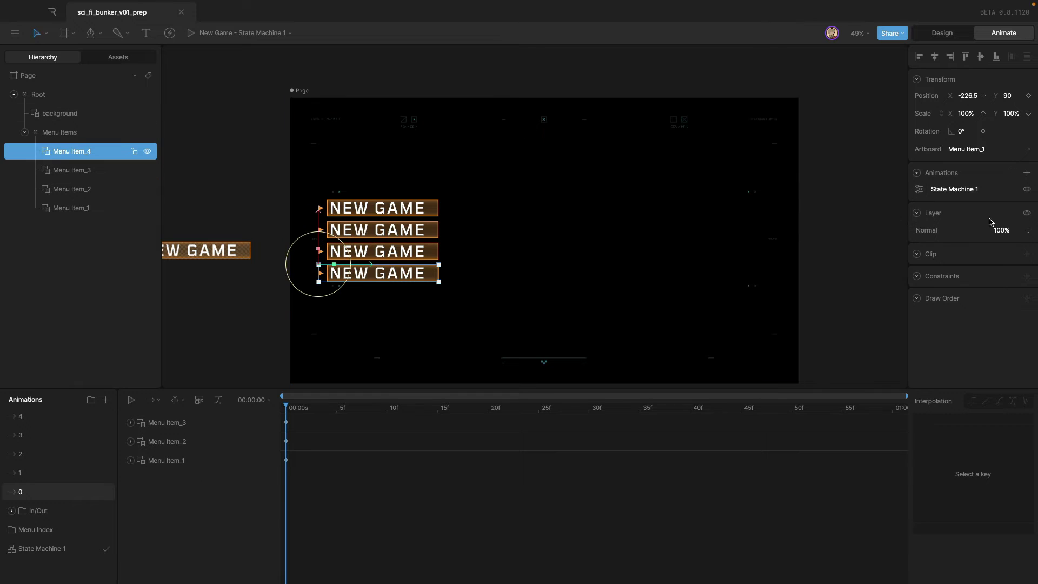
{"action": "left_click", "coordinate": [918, 190]}
{"action": "left_click", "coordinate": [895, 228]}
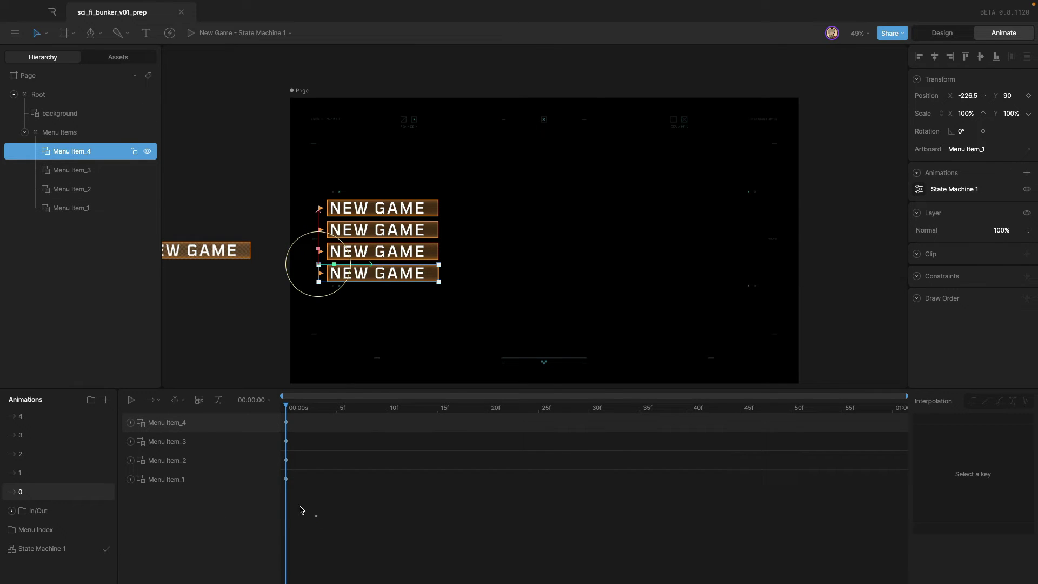
Copy all four menu items' keys from timeline 0 and paste them at the first frame of timeline 1
{"action": "left_click_drag", "start_coordinate": [305, 515], "coordinate": [275, 418]}
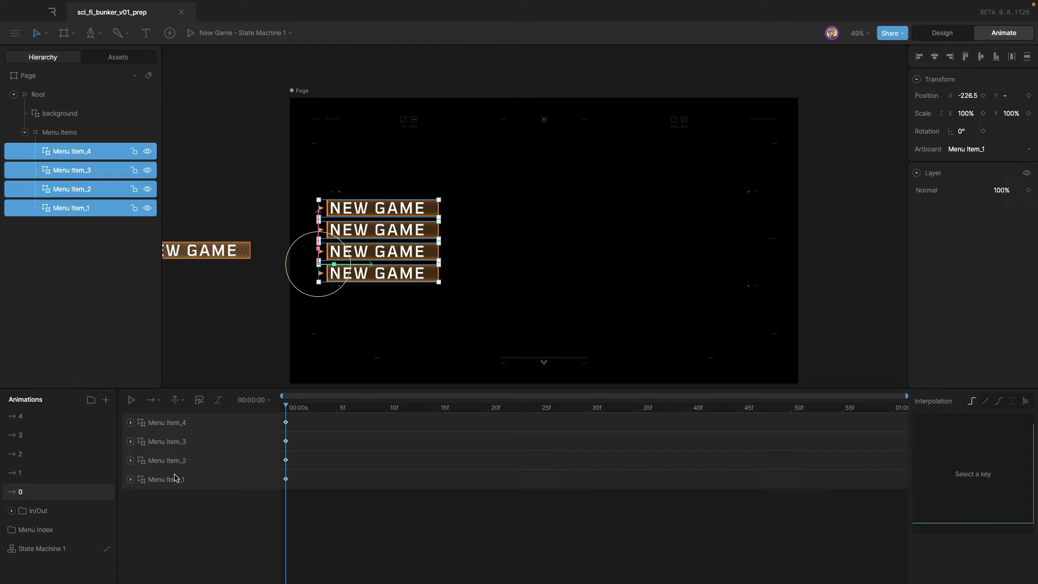
{"action": "left_click", "coordinate": [78, 476]}
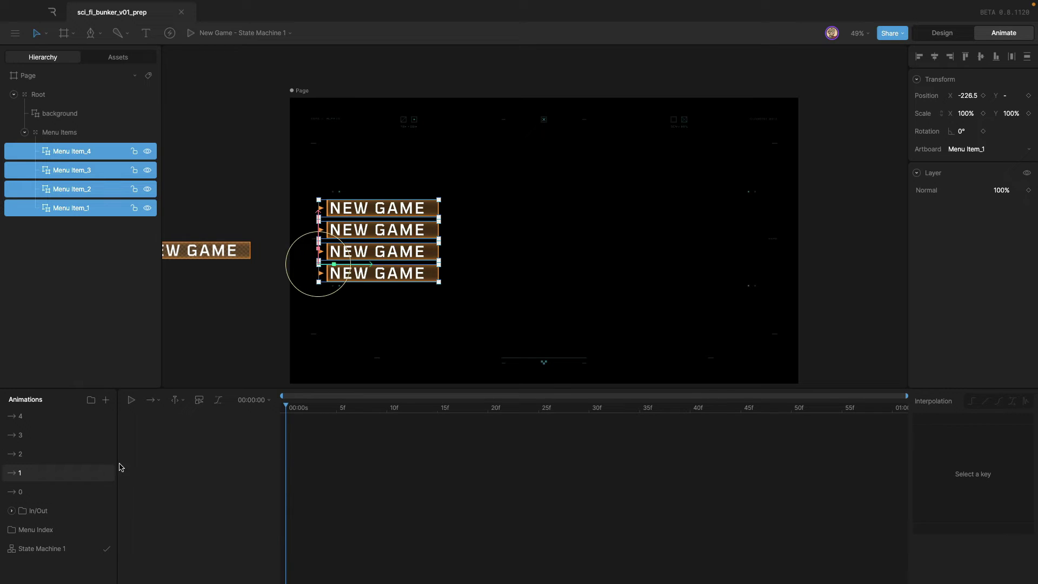
{"action": "key", "text": "ctrl+v"}
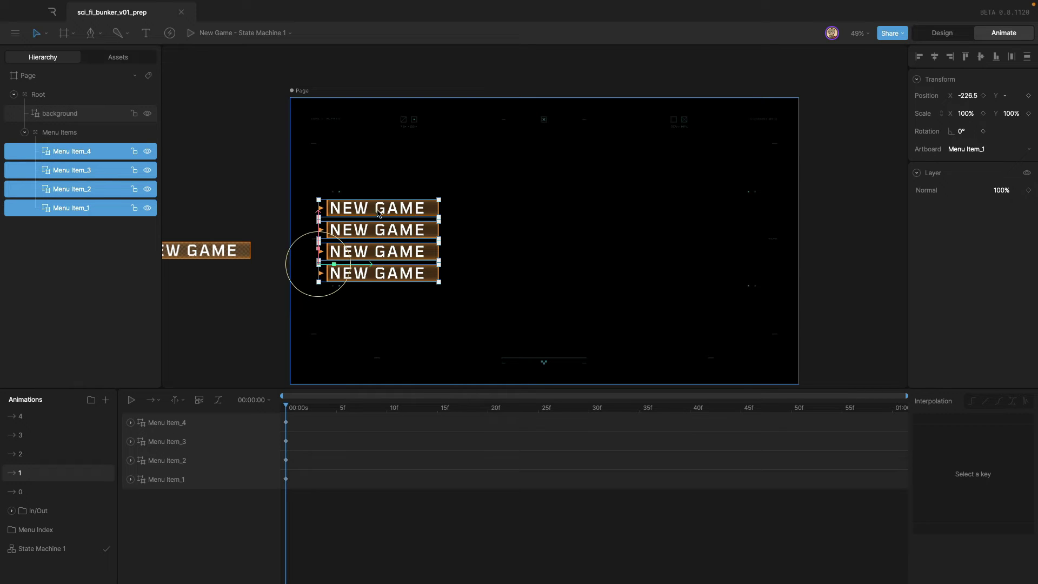
In timeline 1, set Menu Item_1's isHovered key to checked at the first frame
{"action": "left_click", "coordinate": [163, 480]}
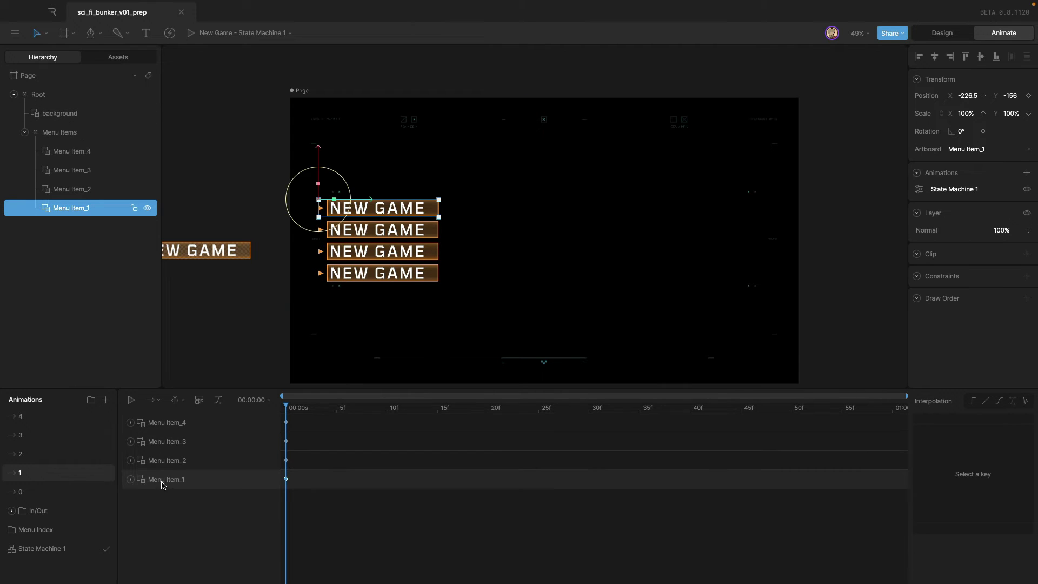
{"action": "left_click", "coordinate": [131, 480]}
{"action": "left_click", "coordinate": [142, 498]}
{"action": "left_click", "coordinate": [153, 518]}
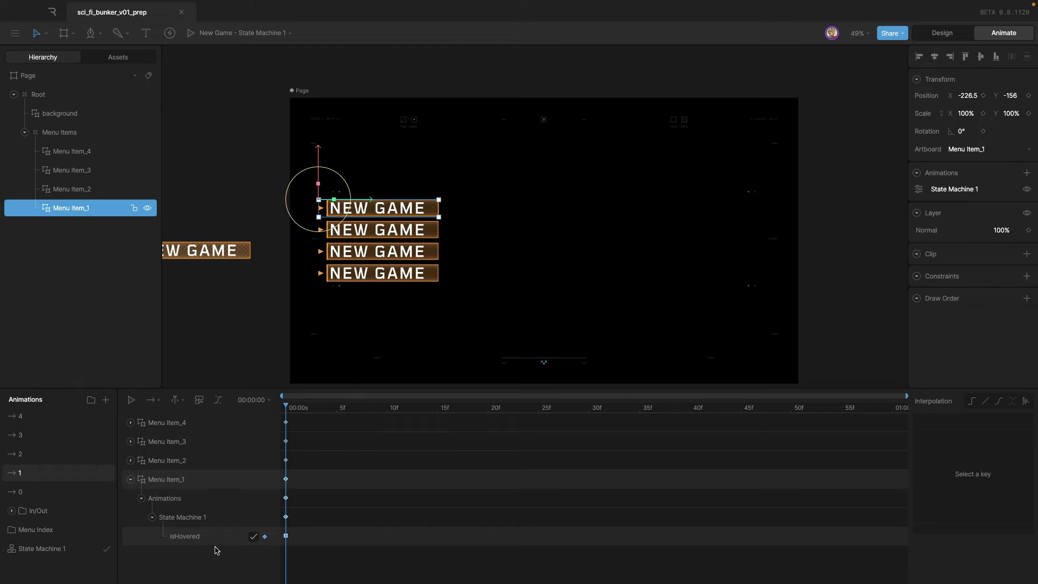
Inspect Menu Item_2's isHovered key in timeline 1
{"action": "left_click", "coordinate": [131, 479]}
{"action": "left_click", "coordinate": [130, 460]}
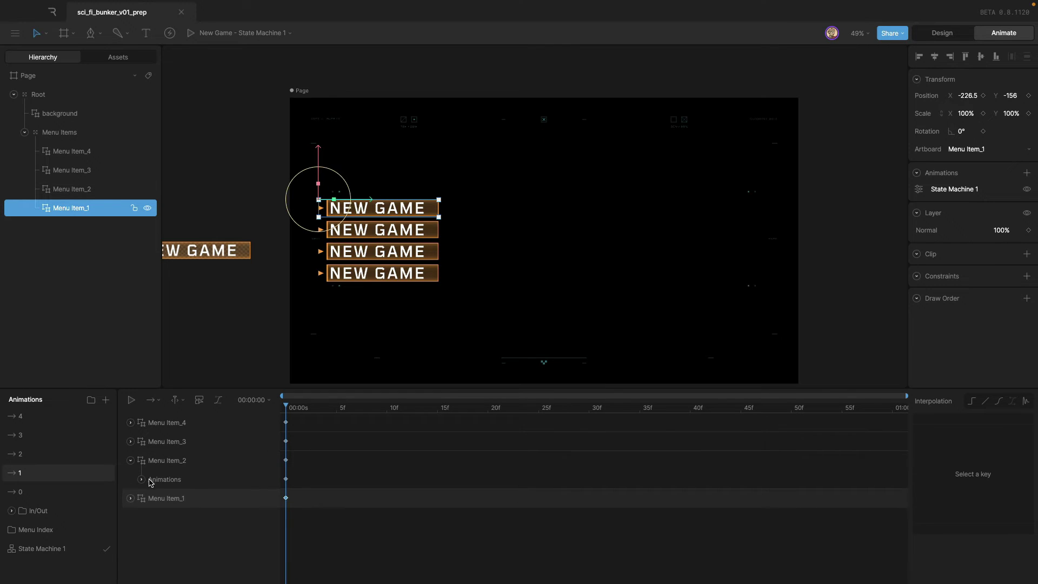
{"action": "left_click", "coordinate": [141, 479]}
{"action": "left_click", "coordinate": [153, 498]}
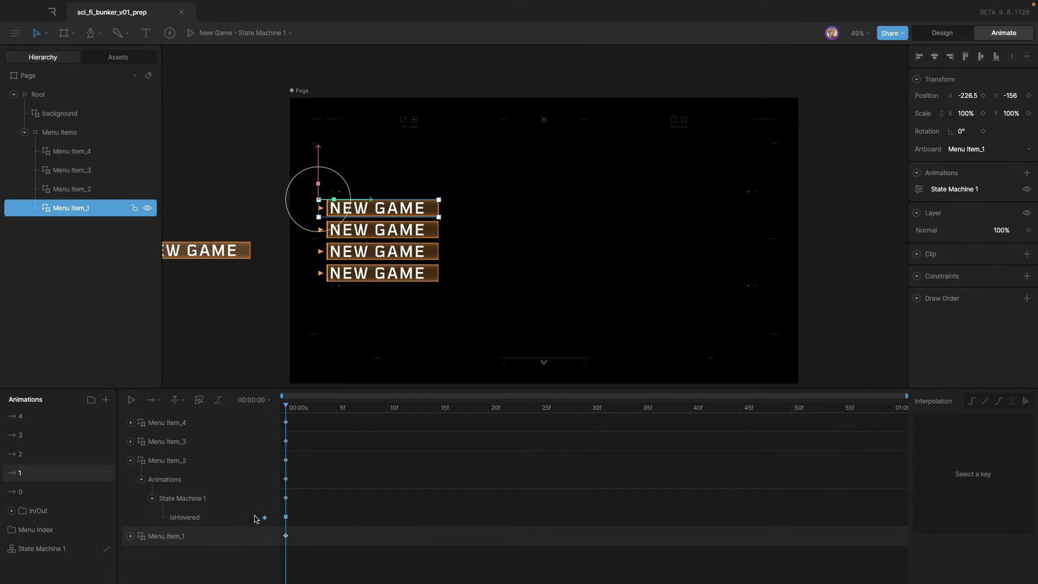
{"action": "left_click", "coordinate": [130, 460]}
In timeline 2, set Menu Item_2's isHovered key to checked at the first frame
{"action": "left_click", "coordinate": [90, 461]}
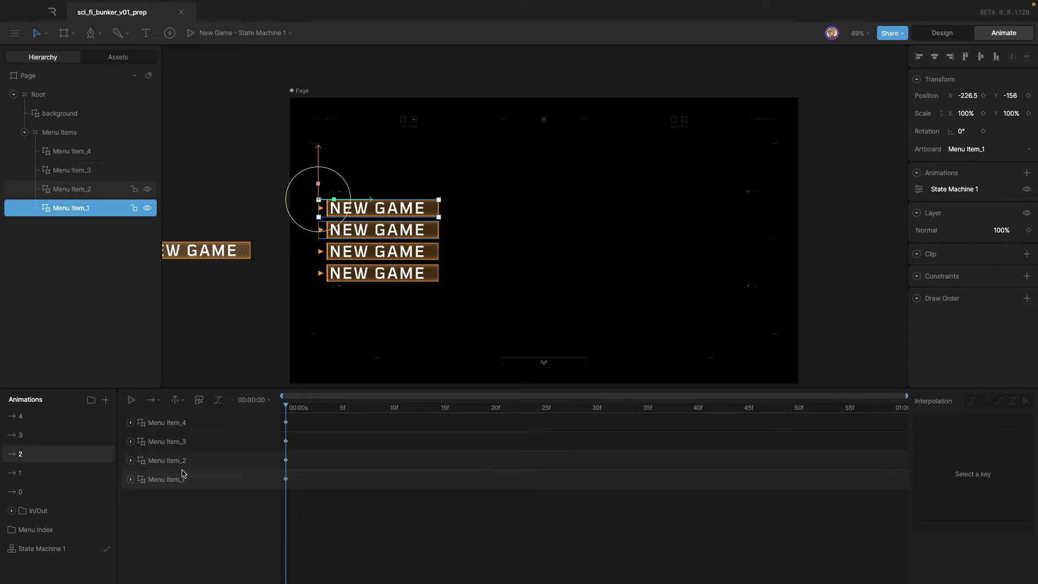
{"action": "left_click", "coordinate": [130, 460]}
{"action": "left_click", "coordinate": [141, 479]}
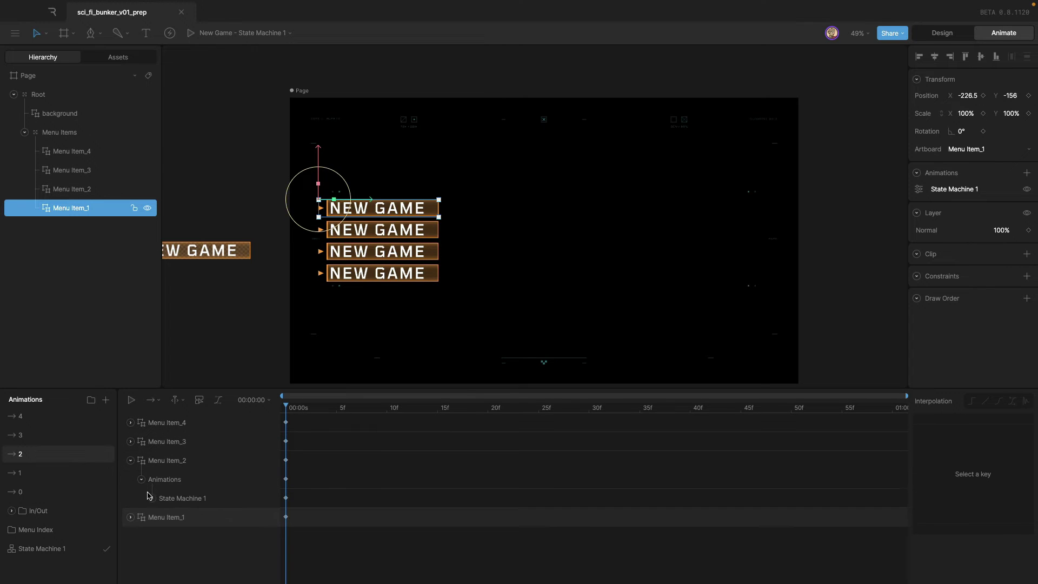
{"action": "left_click", "coordinate": [152, 498]}
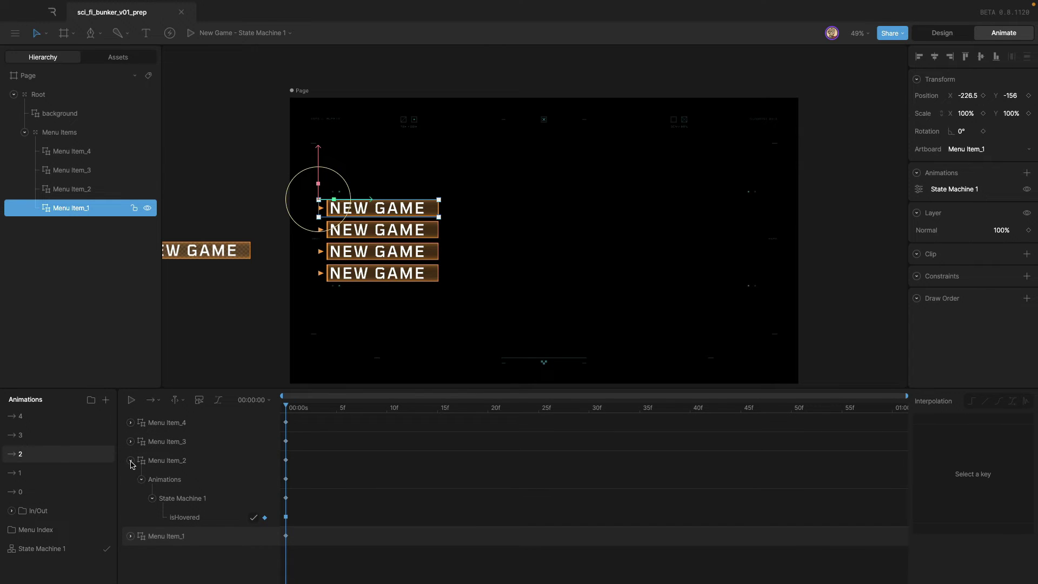
In timeline 3, set Menu Item_3's isHovered key to checked at the first frame
{"action": "left_click", "coordinate": [53, 440]}
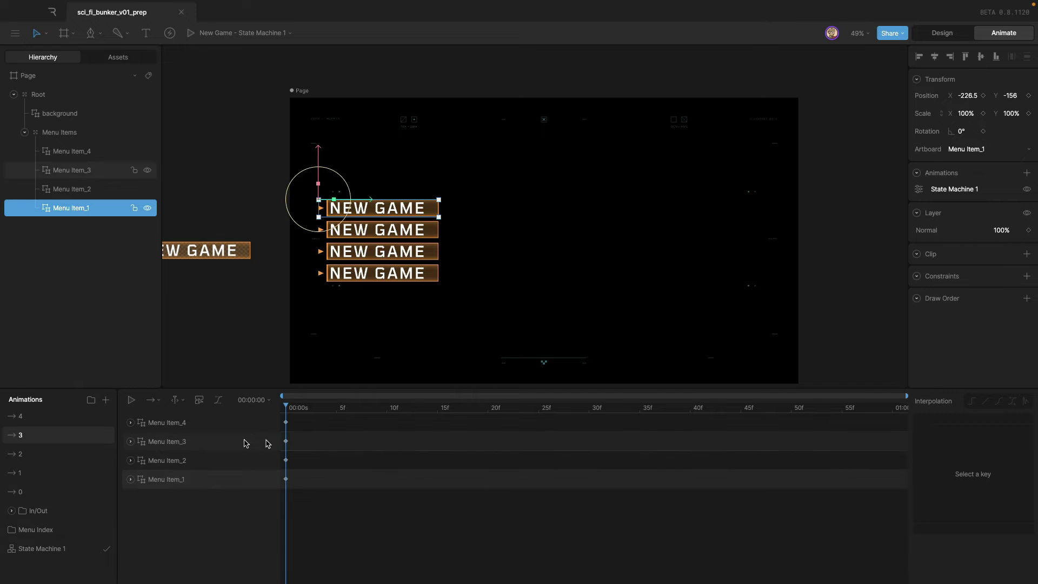
{"action": "left_click", "coordinate": [130, 441]}
{"action": "left_click", "coordinate": [141, 460]}
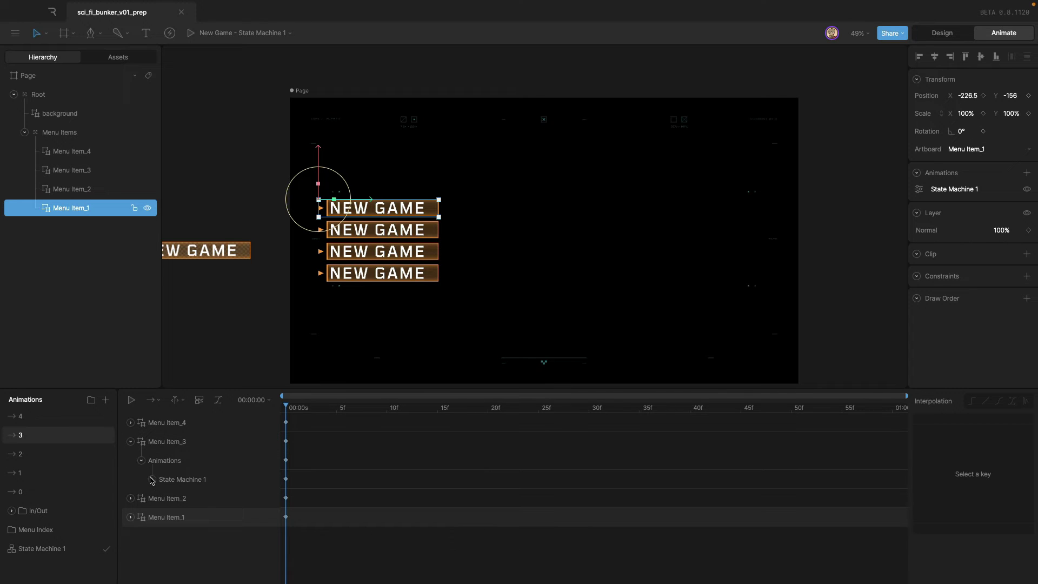
{"action": "left_click", "coordinate": [152, 480]}
In timeline 4, set Menu Item_4's isHovered key to checked at the first frame
{"action": "left_click", "coordinate": [36, 421]}
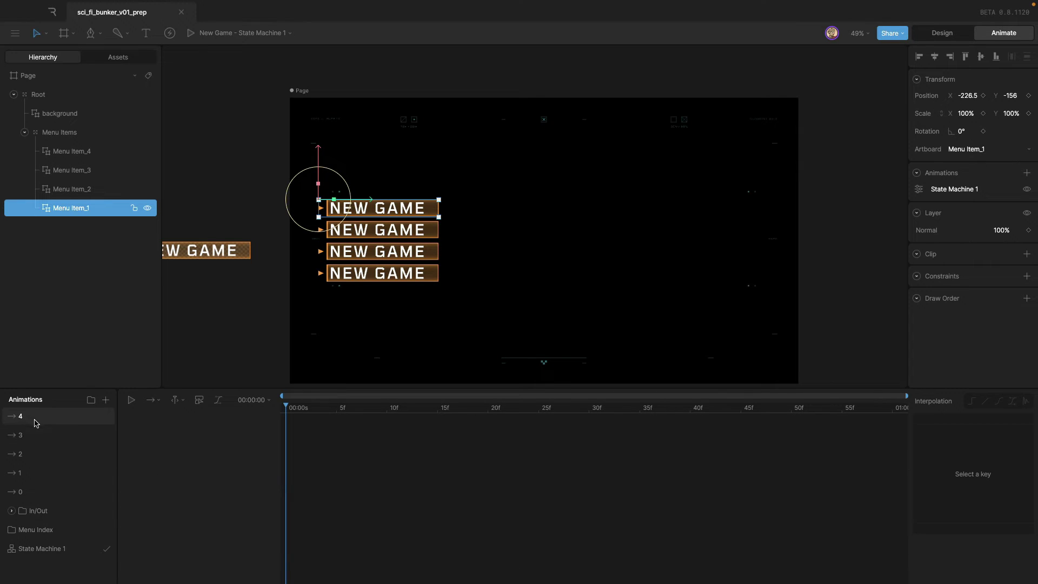
{"action": "left_click", "coordinate": [131, 422]}
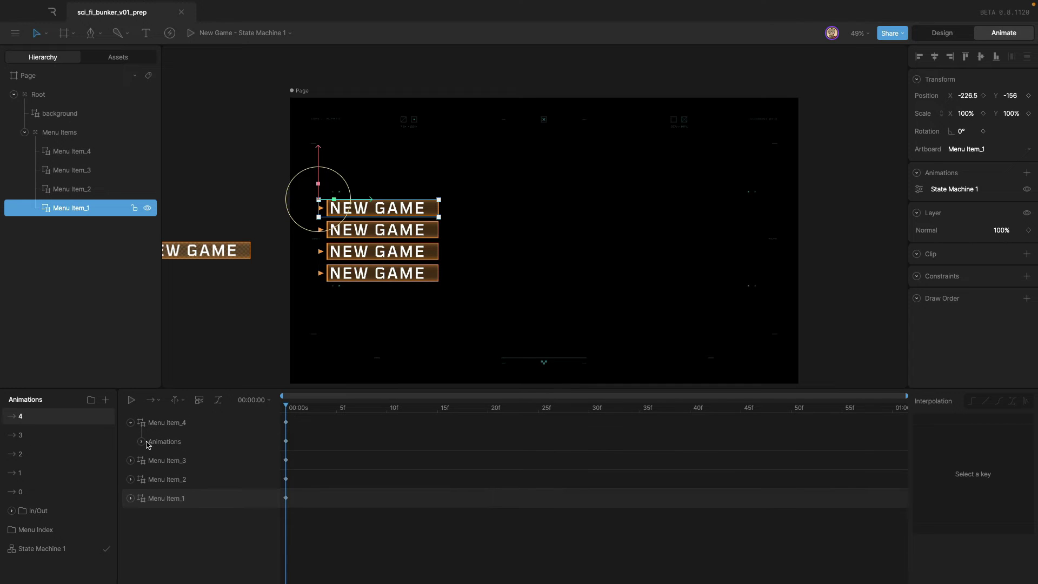
{"action": "left_click", "coordinate": [141, 441]}
{"action": "left_click", "coordinate": [152, 460]}
{"action": "left_click", "coordinate": [252, 480]}
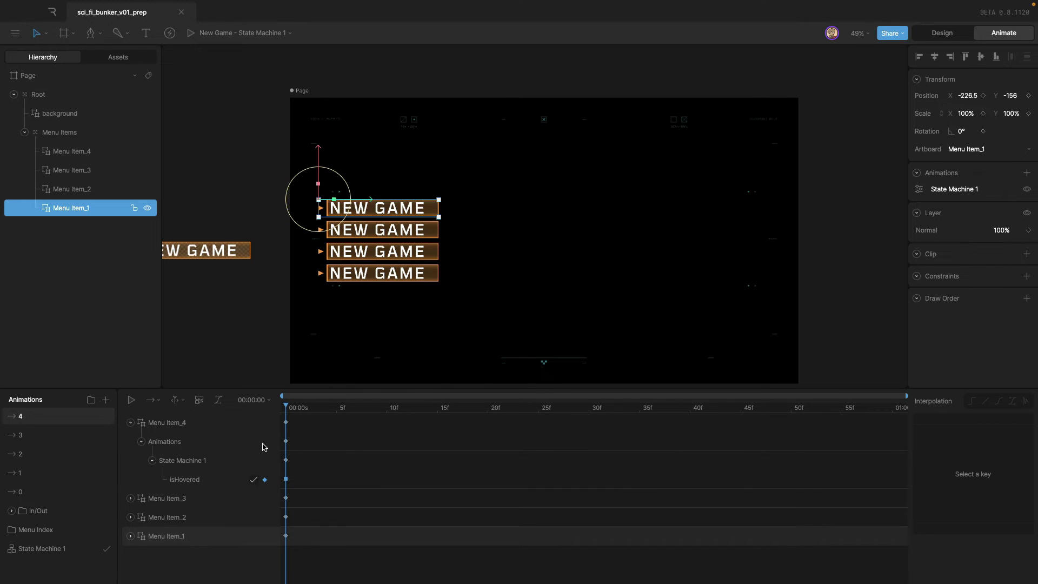
Play timelines 0, 1, 2, 3 and 4 one after another to preview which menu item each one highlights
{"action": "left_click", "coordinate": [58, 492]}
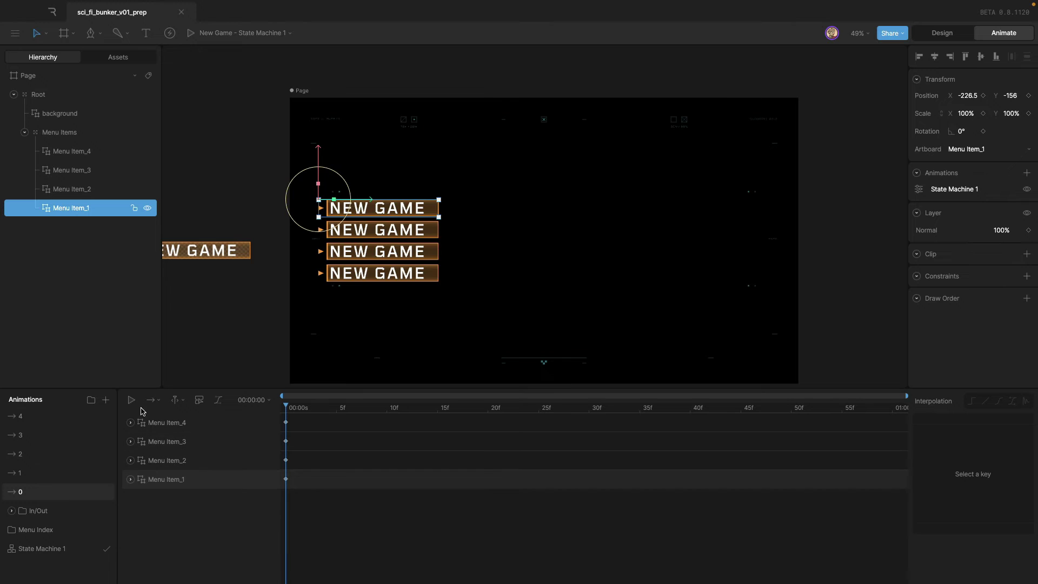
{"action": "left_click", "coordinate": [131, 400]}
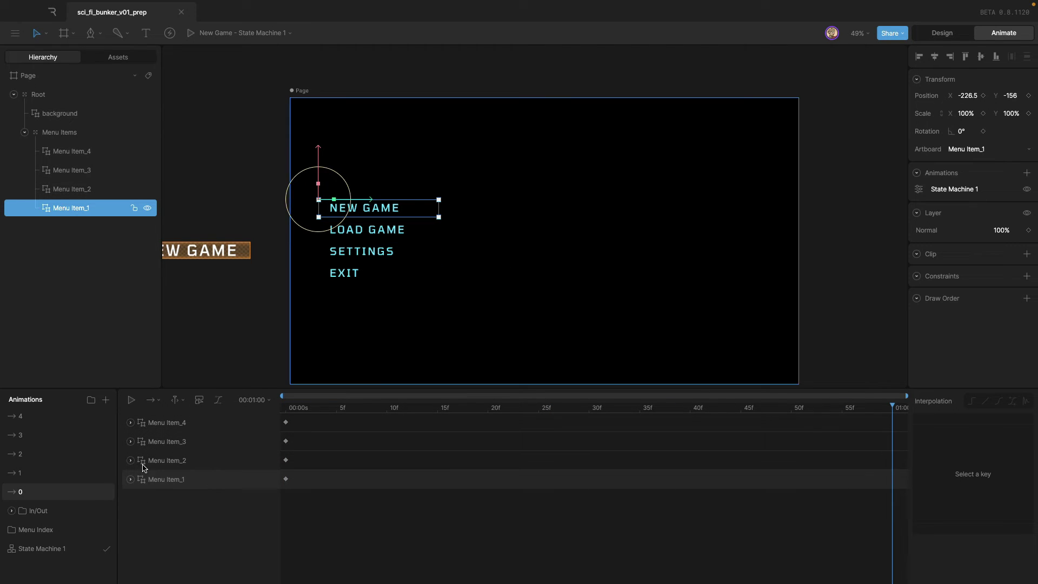
{"action": "left_click", "coordinate": [85, 472]}
{"action": "left_click", "coordinate": [130, 399]}
{"action": "left_click", "coordinate": [54, 454]}
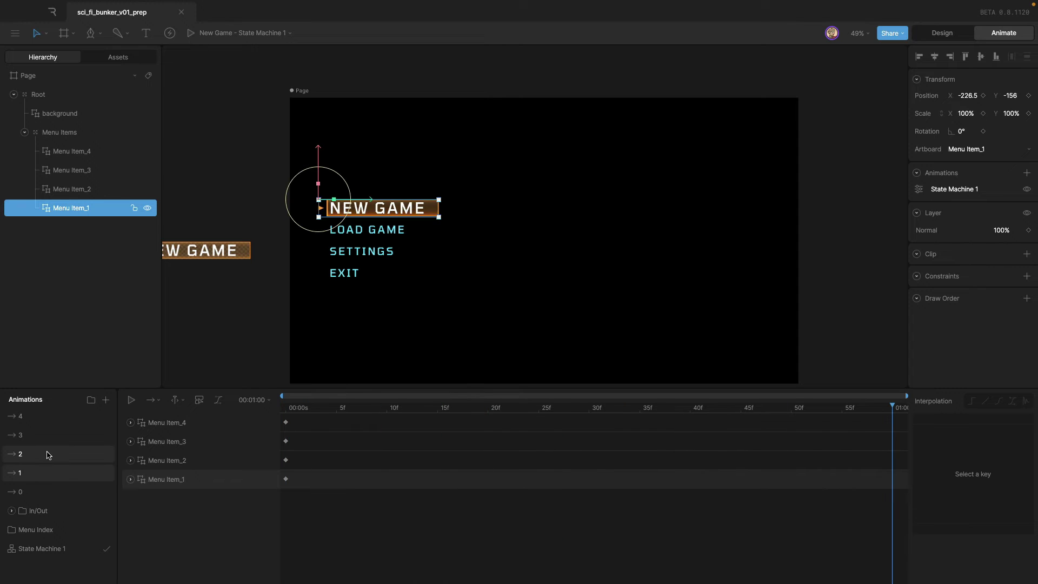
{"action": "left_click", "coordinate": [131, 399]}
{"action": "left_click", "coordinate": [60, 432]}
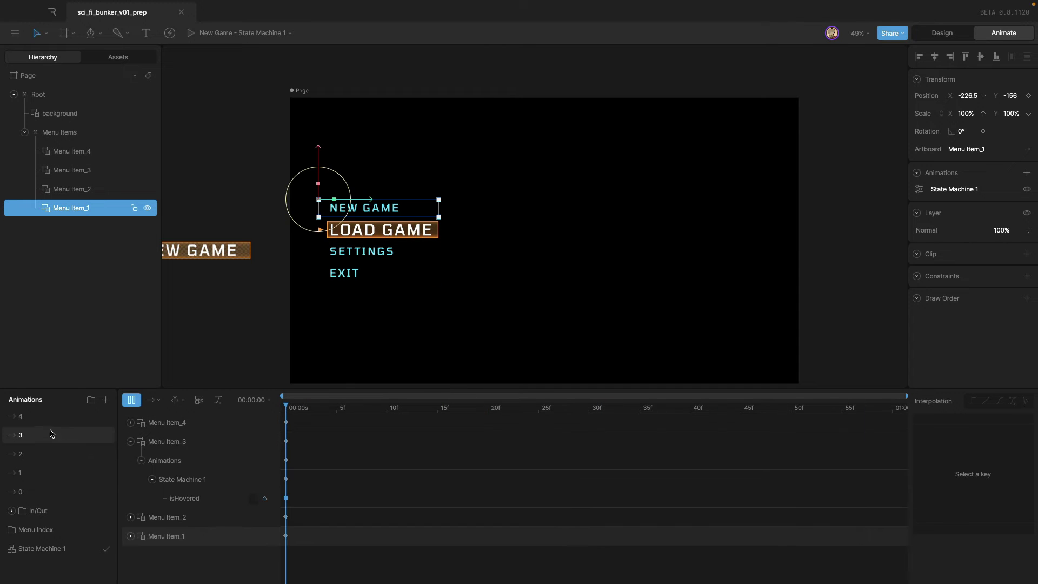
{"action": "left_click", "coordinate": [131, 400]}
{"action": "left_click", "coordinate": [25, 418]}
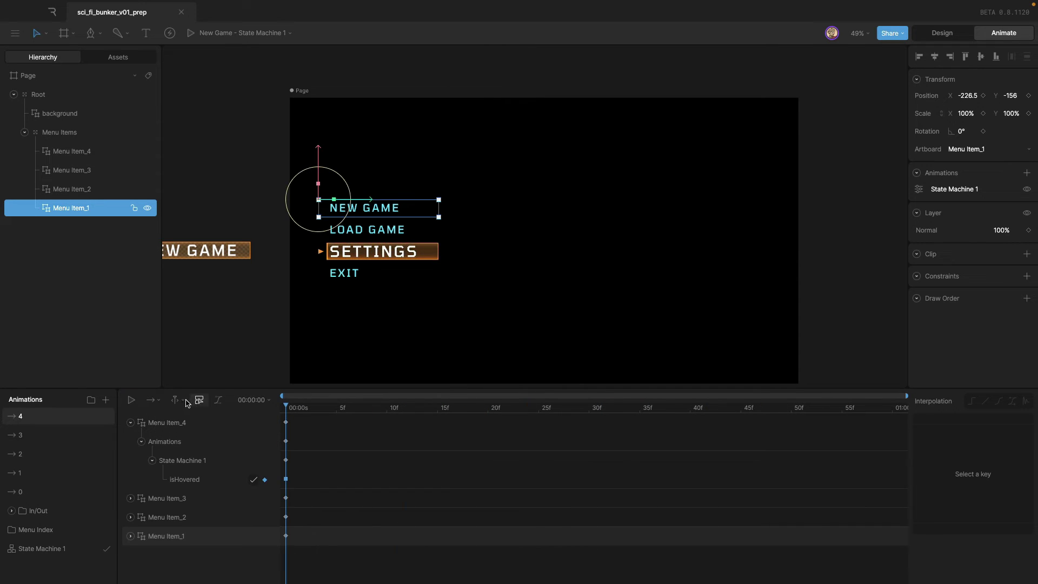
{"action": "left_click", "coordinate": [132, 400]}
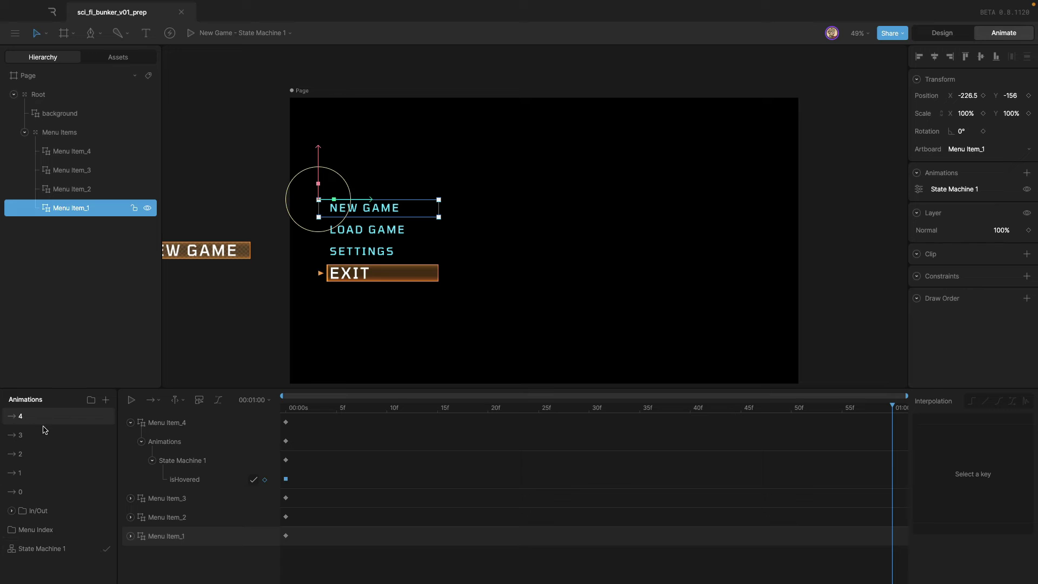
Move timelines 0 to 4 into the Menu Index folder
{"action": "left_click", "coordinate": [37, 491]}
{"action": "left_click", "coordinate": [38, 420], "text": "shift"}
{"action": "left_click_drag", "start_coordinate": [37, 501], "coordinate": [39, 530]}
In the Page's State Machine 1, rename Layer 1 to In/Out and add a second layer named MenuIndex
{"action": "left_click", "coordinate": [49, 548]}
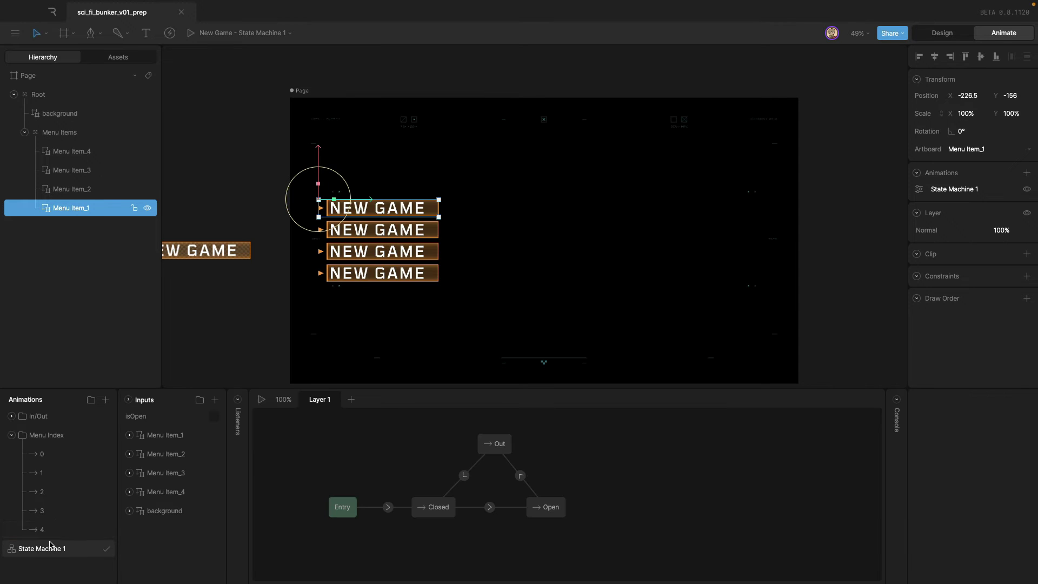
{"action": "double_click", "coordinate": [323, 400]}
{"action": "type", "text": "In/Out"}
{"action": "left_click", "coordinate": [348, 399]}
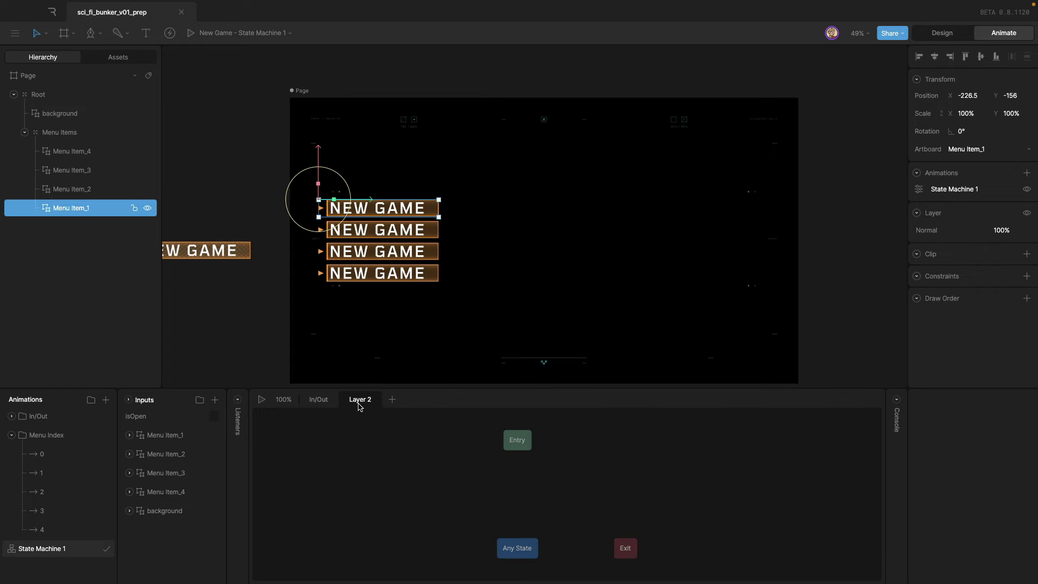
{"action": "double_click", "coordinate": [360, 400]}
{"action": "type", "text": "MenuIndex"}
Add timelines 0, 1, 2, 3 and 4 as states in the MenuIndex layer's graph
{"action": "left_click_drag", "start_coordinate": [43, 454], "coordinate": [414, 495]}
{"action": "left_click_drag", "start_coordinate": [44, 475], "coordinate": [490, 499]}
{"action": "left_click_drag", "start_coordinate": [41, 492], "coordinate": [550, 492]}
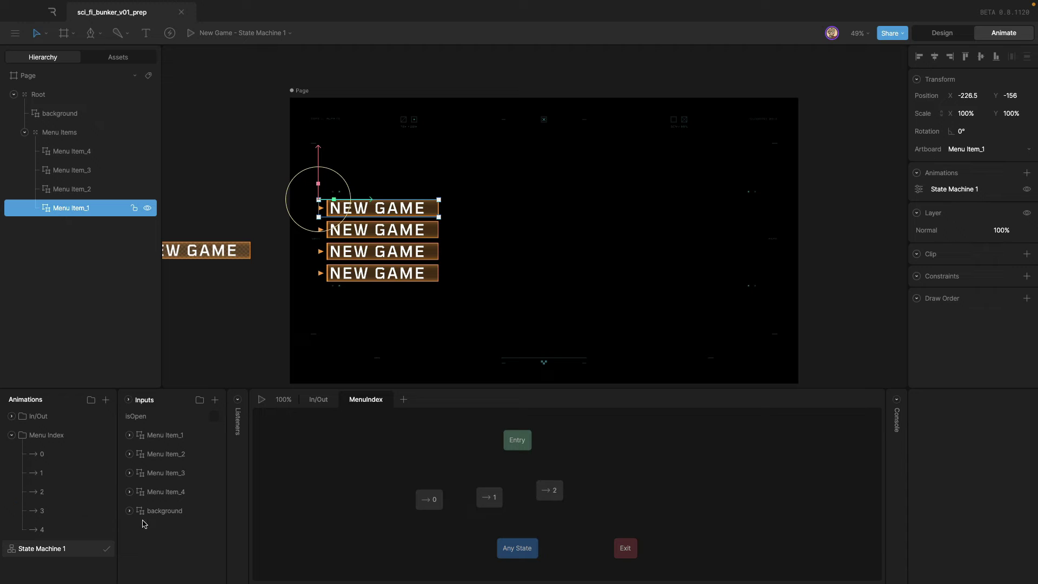
{"action": "left_click_drag", "start_coordinate": [42, 510], "coordinate": [619, 495]}
{"action": "left_click_drag", "start_coordinate": [44, 529], "coordinate": [677, 497]}
Arrange states 0 to 4 in an even row, with Any State centred below and Entry and Exit above the row's start
{"action": "left_click_drag", "start_coordinate": [624, 557], "coordinate": [313, 452]}
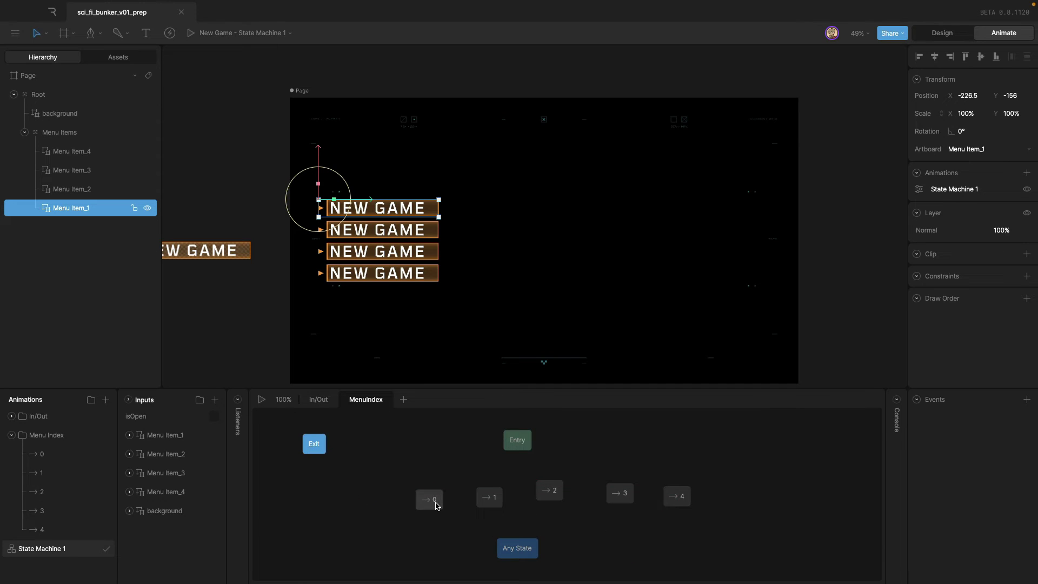
{"action": "left_click_drag", "start_coordinate": [428, 500], "coordinate": [471, 491]}
{"action": "left_click_drag", "start_coordinate": [563, 490], "coordinate": [565, 490]}
{"action": "left_click_drag", "start_coordinate": [641, 497], "coordinate": [685, 489]}
{"action": "left_click_drag", "start_coordinate": [528, 546], "coordinate": [561, 560]}
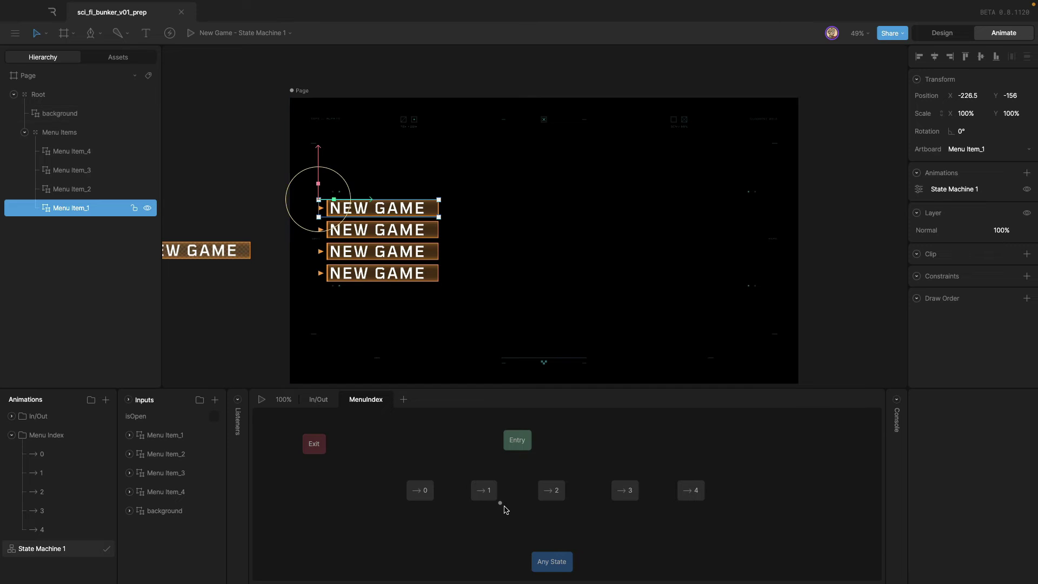
{"action": "left_click_drag", "start_coordinate": [520, 441], "coordinate": [415, 436]}
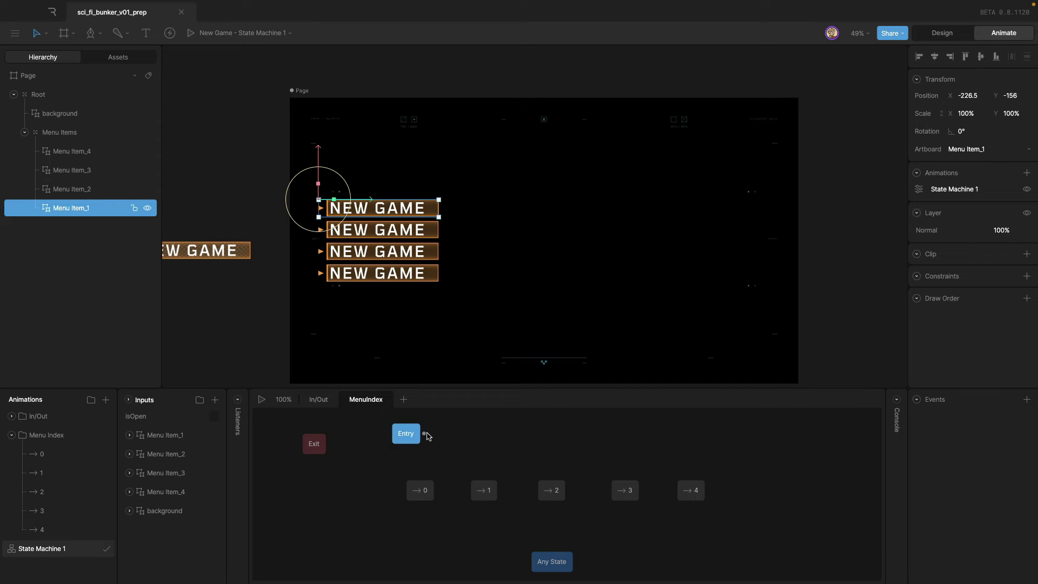
Try linking the neighbouring states 0 to 4 with transitions in both directions, and undo all of those transitions
{"action": "mouse_move", "coordinate": [436, 490]}
{"action": "left_mouse_down"}
{"action": "mouse_move", "coordinate": [673, 494]}
{"action": "mouse_move", "coordinate": [436, 492]}
{"action": "left_mouse_up"}
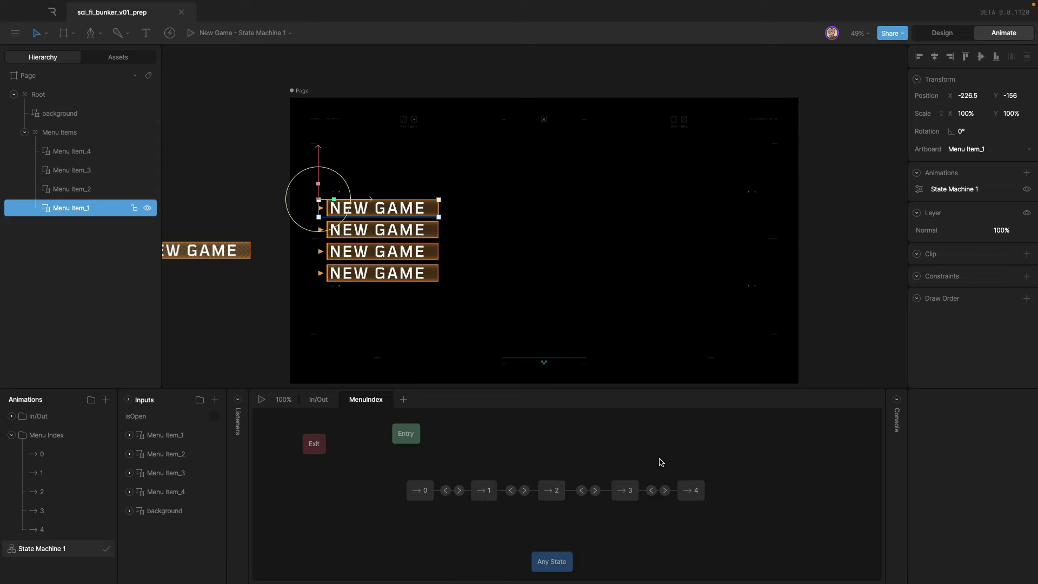
{"action": "key", "text": "ctrl+z"}
{"action": "key", "text": "ctrl+z"}
{"action": "key", "text": "ctrl+z"}
{"action": "key", "text": "ctrl+z"}
{"action": "key", "text": "ctrl+z"}
{"action": "key", "text": "ctrl+z"}
{"action": "key", "text": "ctrl+z"}
{"action": "key", "text": "ctrl+z"}
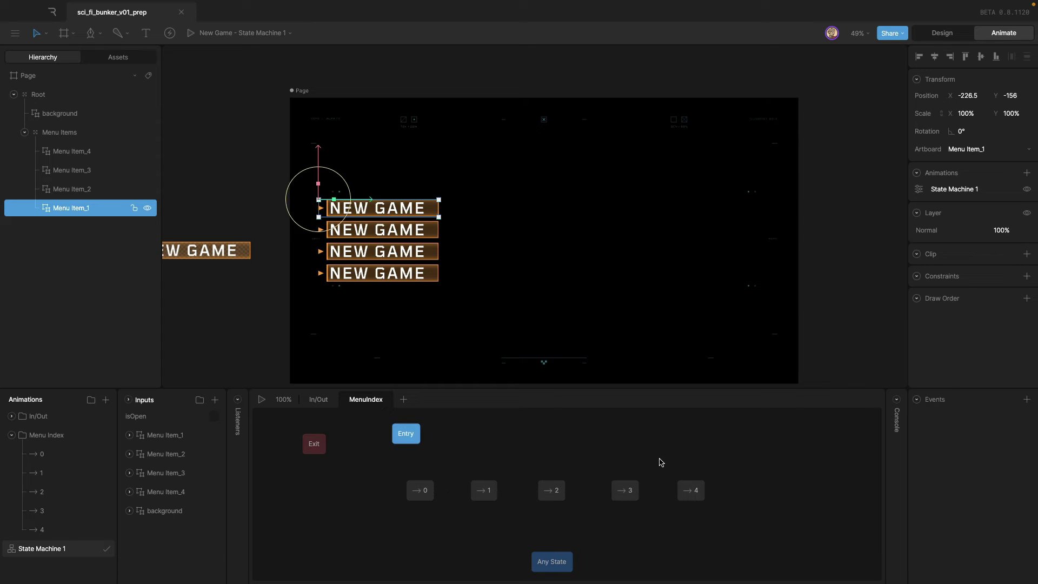
Connect Any State to each of the states 0, 1, 2, 3 and 4 with a transition
{"action": "left_click_drag", "start_coordinate": [535, 545], "coordinate": [551, 494]}
{"action": "left_click_drag", "start_coordinate": [572, 547], "coordinate": [628, 508]}
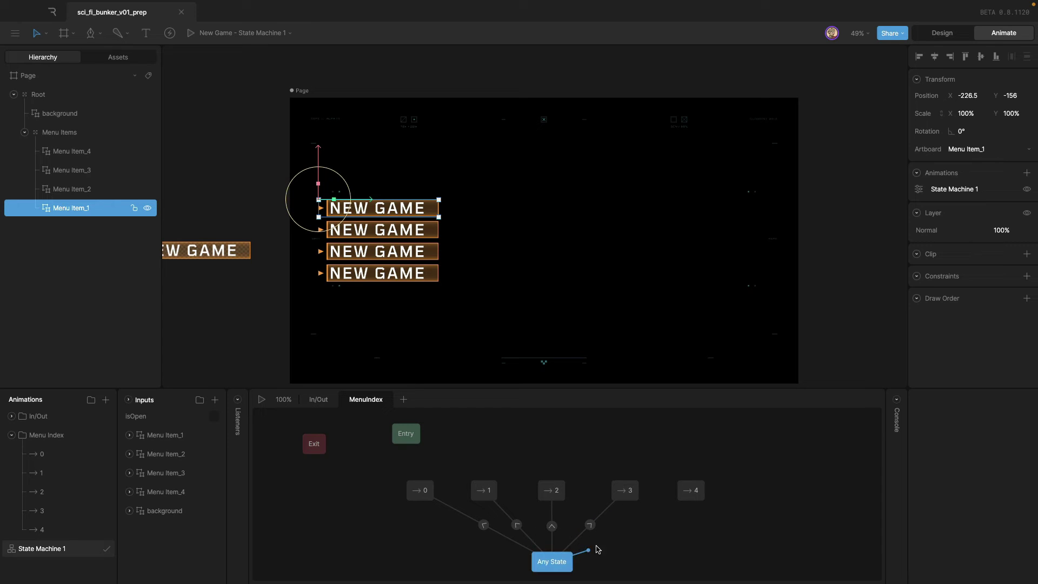
{"action": "left_click_drag", "start_coordinate": [598, 549], "coordinate": [673, 525]}
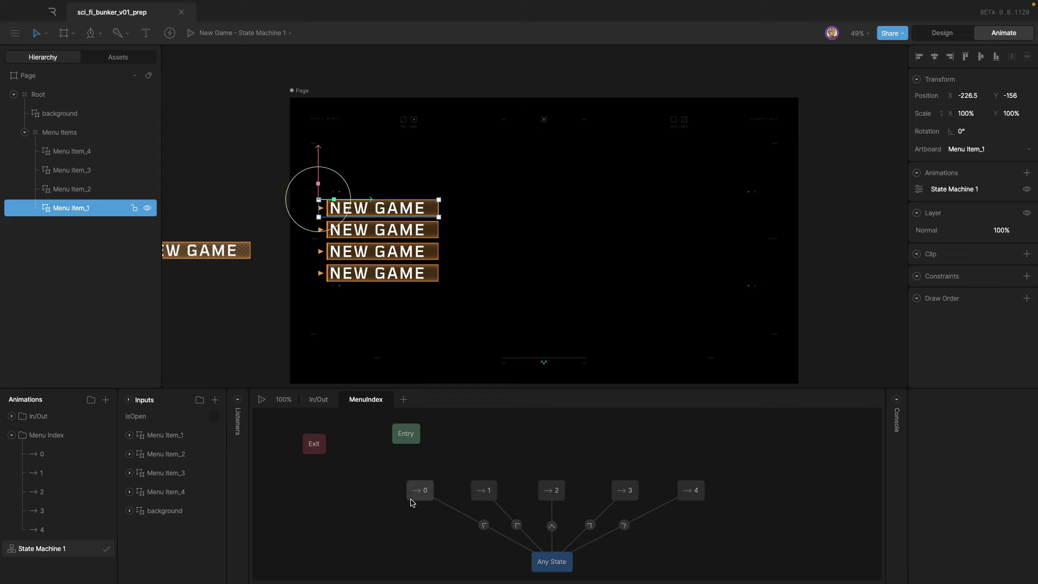
Give the Any State to 0 transition a condition on a new number input equal to 0, and name that input menuIndex
{"action": "left_click", "coordinate": [483, 525]}
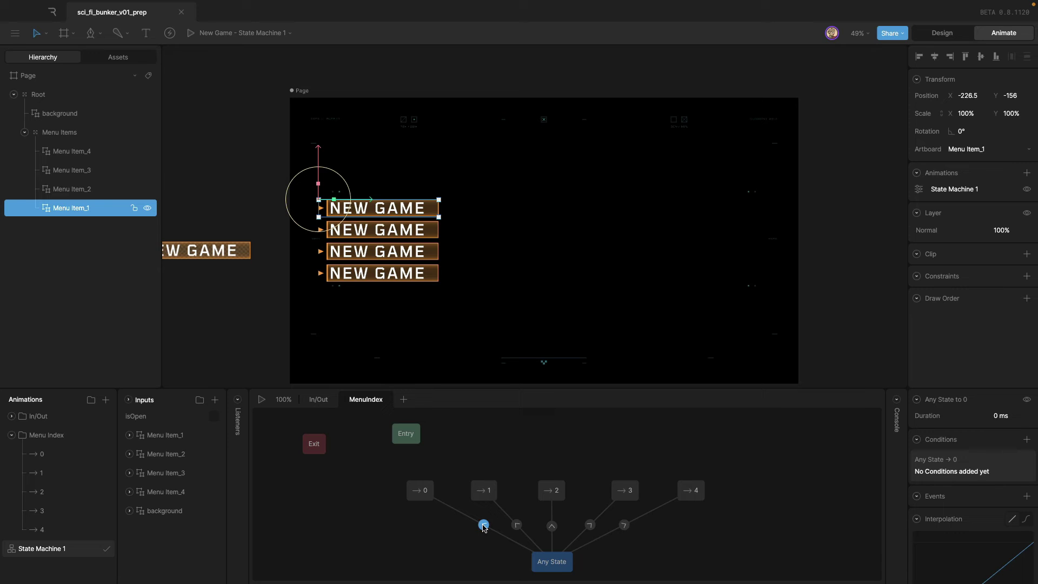
{"action": "left_click", "coordinate": [1027, 441]}
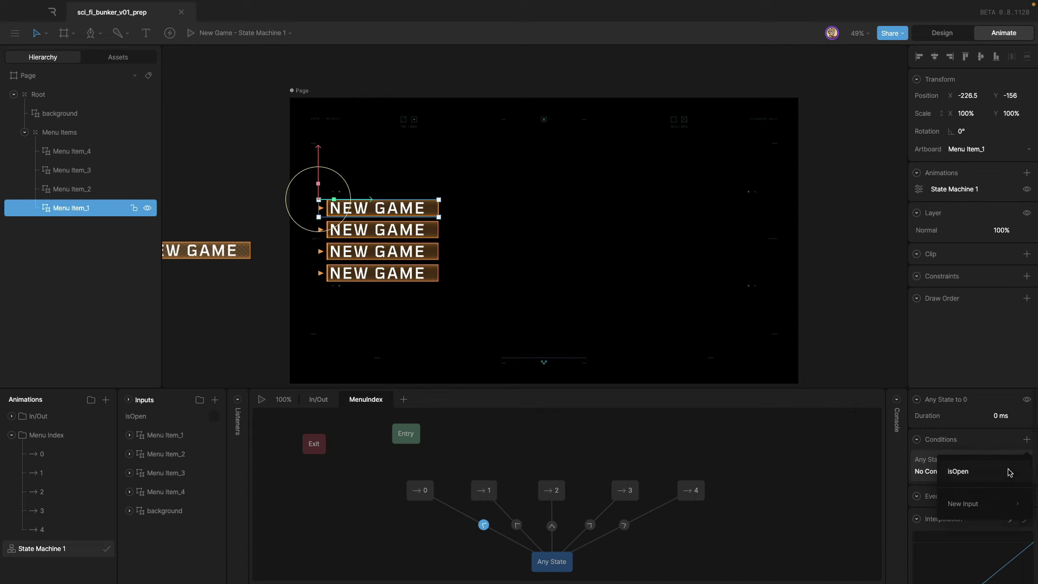
{"action": "mouse_move", "coordinate": [985, 504]}
{"action": "left_click", "coordinate": [866, 504]}
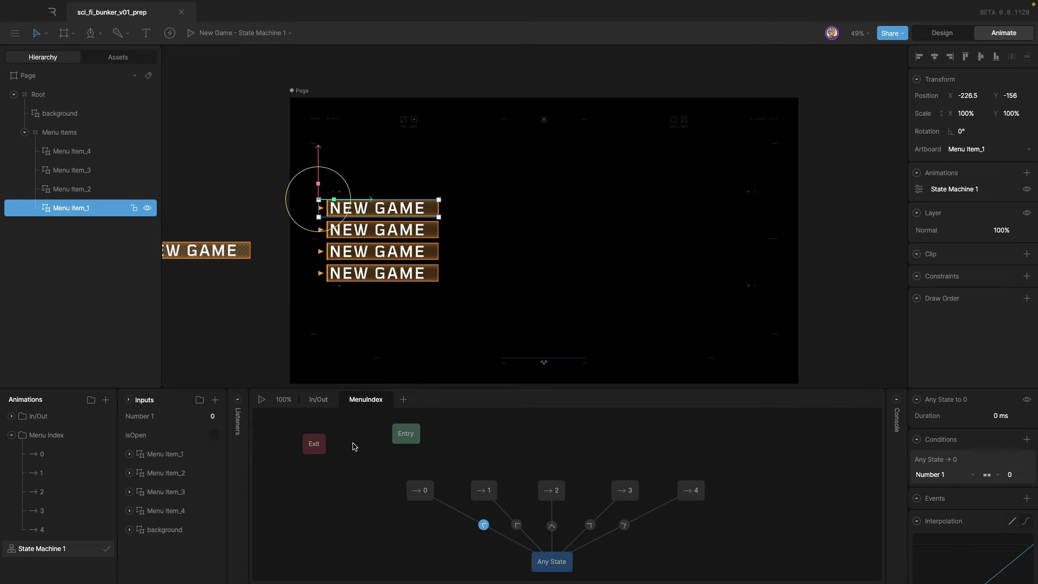
{"action": "double_click", "coordinate": [128, 423]}
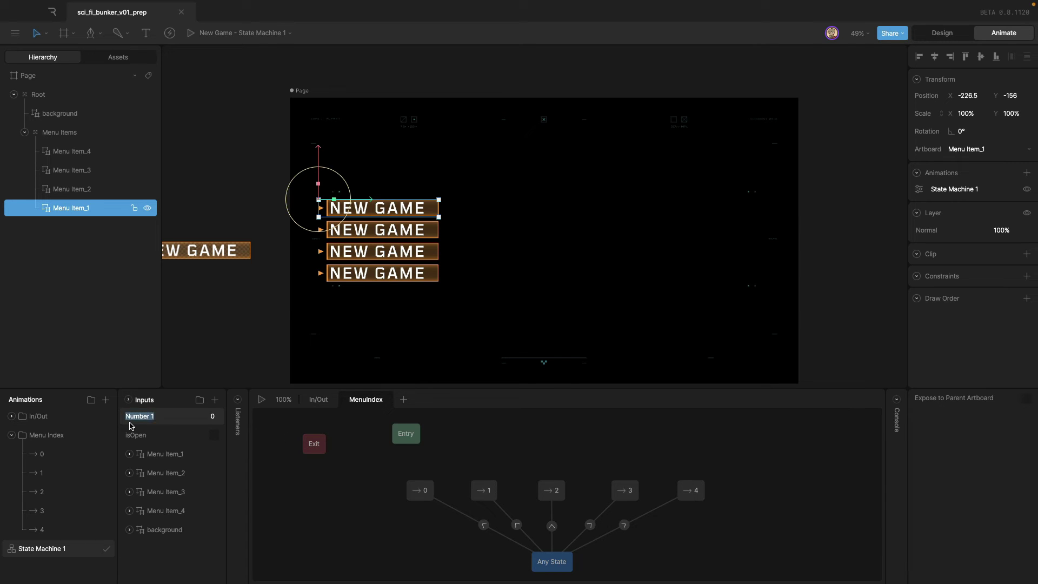
{"action": "type", "text": "menuIndex"}
{"action": "left_click", "coordinate": [483, 524]}
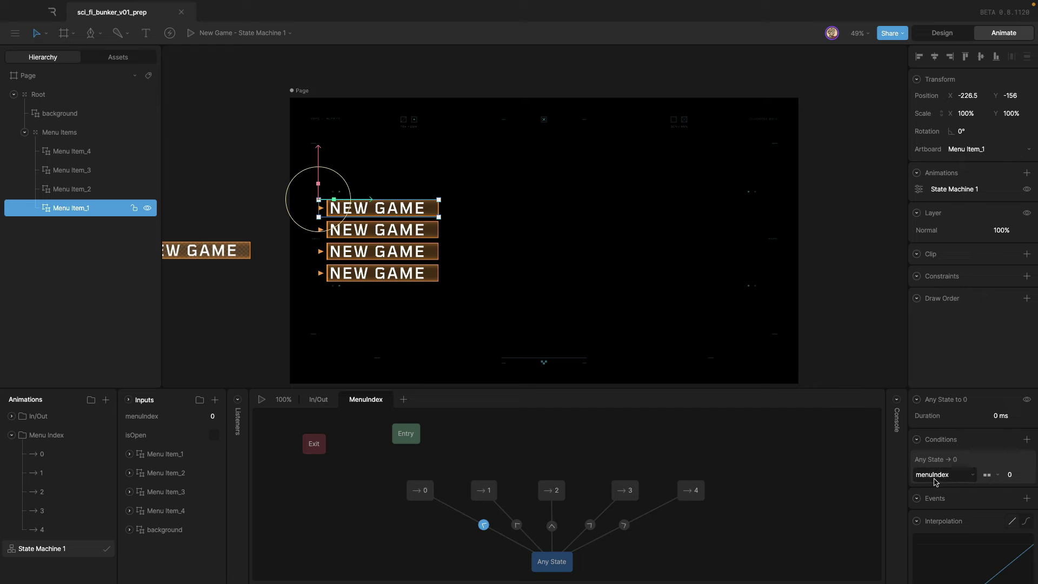
Add a condition to the Any State to 1 transition, entering 21 as the value menuIndex must equal
{"action": "left_click", "coordinate": [516, 524]}
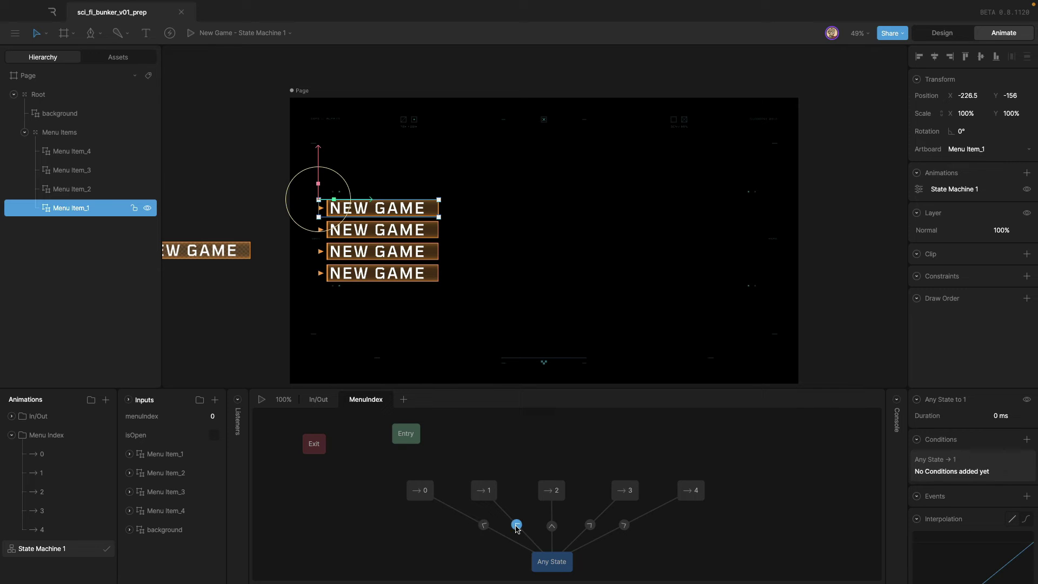
{"action": "left_click", "coordinate": [1027, 439]}
{"action": "left_click", "coordinate": [984, 474]}
{"action": "type", "text": "21"}
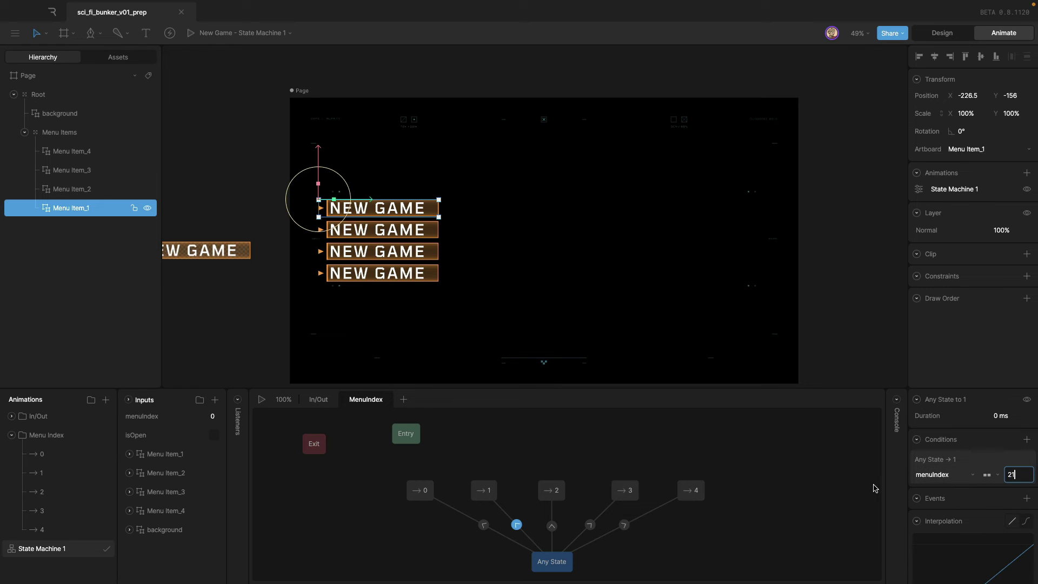
Add a condition to the Any State to 2 transition requiring menuIndex to equal 2
{"action": "left_click", "coordinate": [551, 525]}
{"action": "left_click", "coordinate": [1026, 440]}
{"action": "left_click", "coordinate": [964, 471]}
{"action": "type", "text": "2"}
Add a condition to the Any State to 3 transition requiring menuIndex to equal 3
{"action": "left_click", "coordinate": [590, 524]}
{"action": "left_click", "coordinate": [1026, 440]}
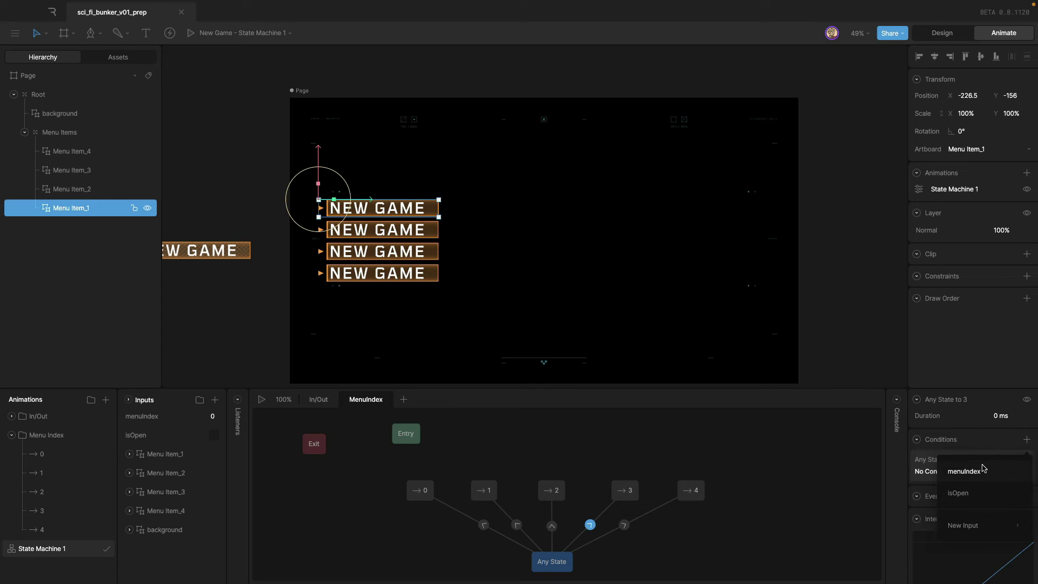
{"action": "left_click", "coordinate": [967, 469]}
{"action": "type", "text": "3"}
Add a condition to the Any State to 4 transition requiring menuIndex to equal 4
{"action": "left_click", "coordinate": [624, 525]}
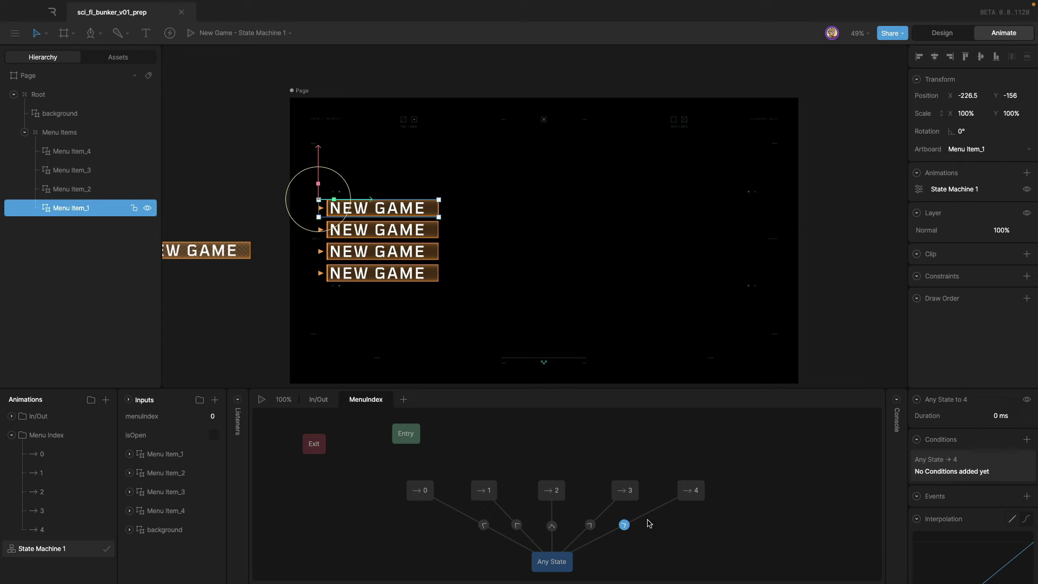
{"action": "left_click", "coordinate": [1026, 439]}
{"action": "left_click", "coordinate": [964, 470]}
{"action": "type", "text": "4"}
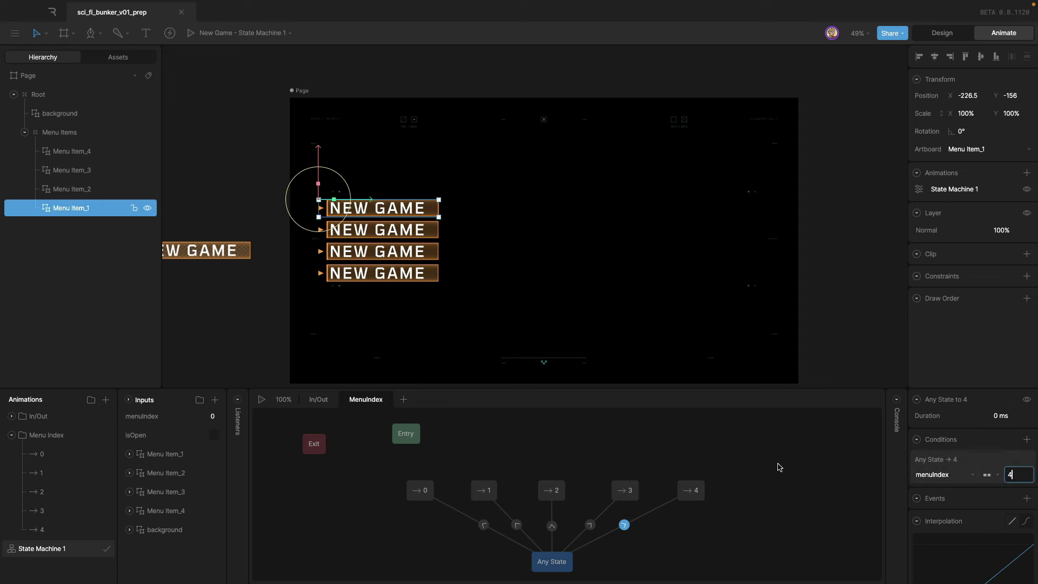
{"action": "left_click", "coordinate": [578, 445]}
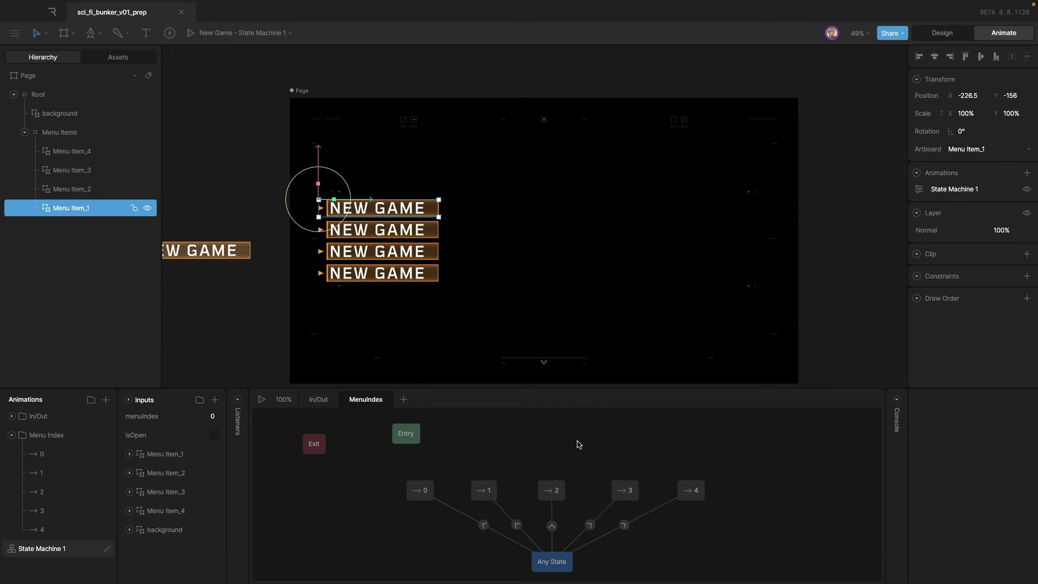
Play the state machine with isOpen enabled, run menuIndex from 0 up to 4 twice to test each highlight, and stop playback
{"action": "left_click", "coordinate": [261, 399]}
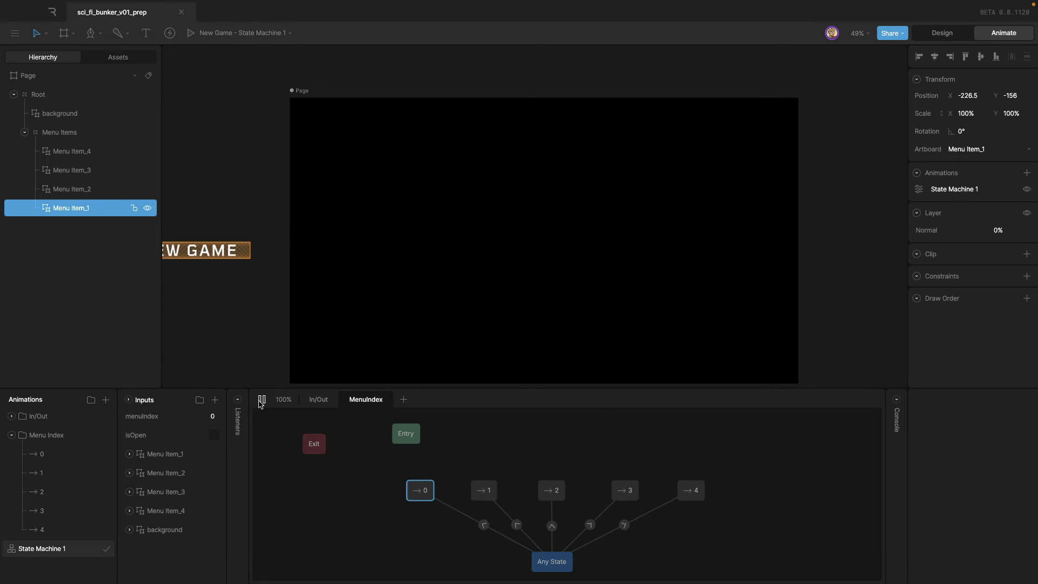
{"action": "left_click", "coordinate": [214, 436]}
{"action": "left_click", "coordinate": [212, 416]}
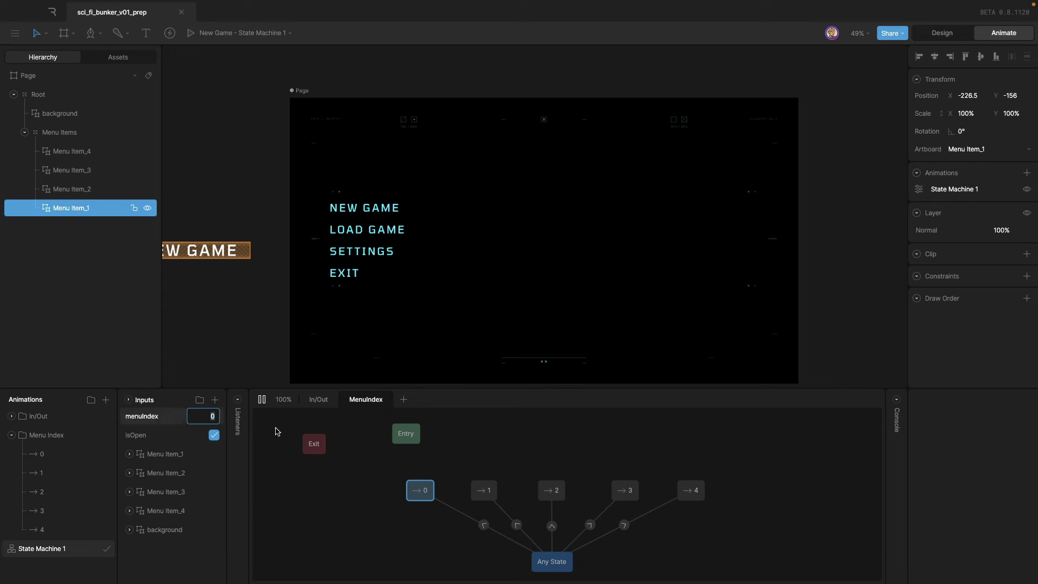
{"action": "key", "text": "Up"}
{"action": "key", "text": "Up"}
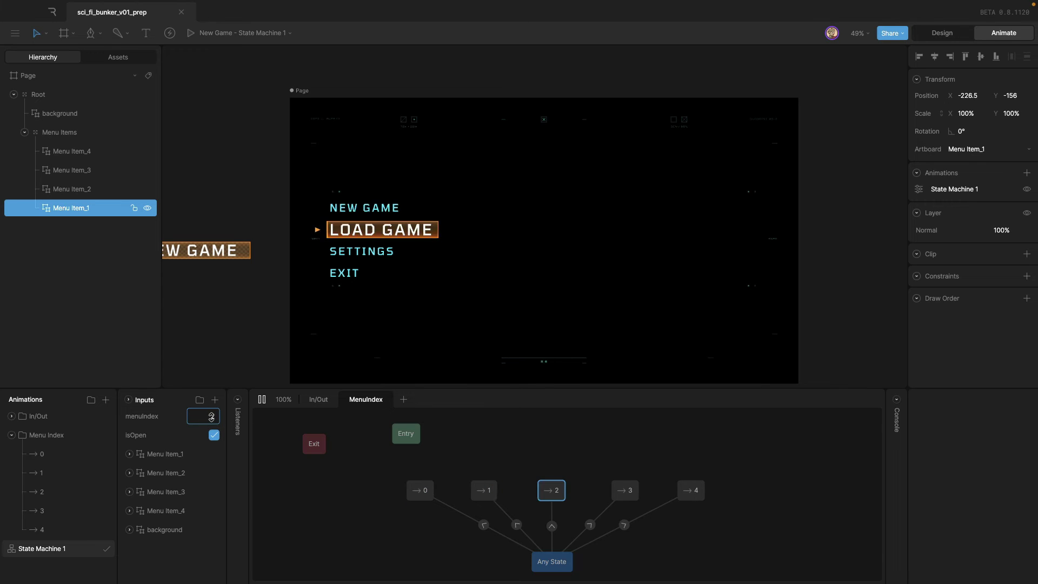
{"action": "key", "text": "Up"}
{"action": "key", "text": "Up"}
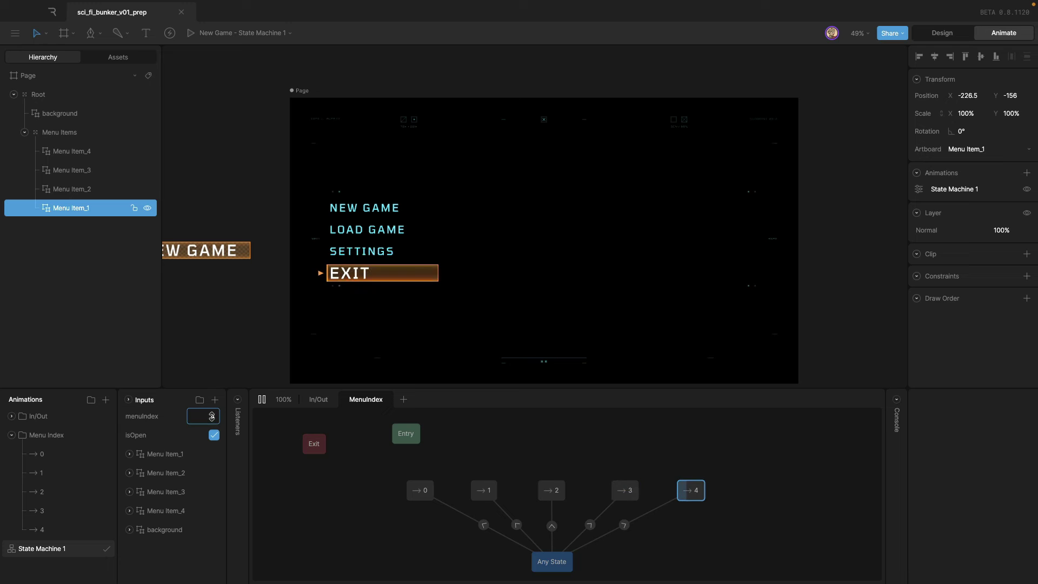
{"action": "type", "text": "0"}
{"action": "key", "text": "Up"}
{"action": "key", "text": "Up"}
{"action": "key", "text": "Up"}
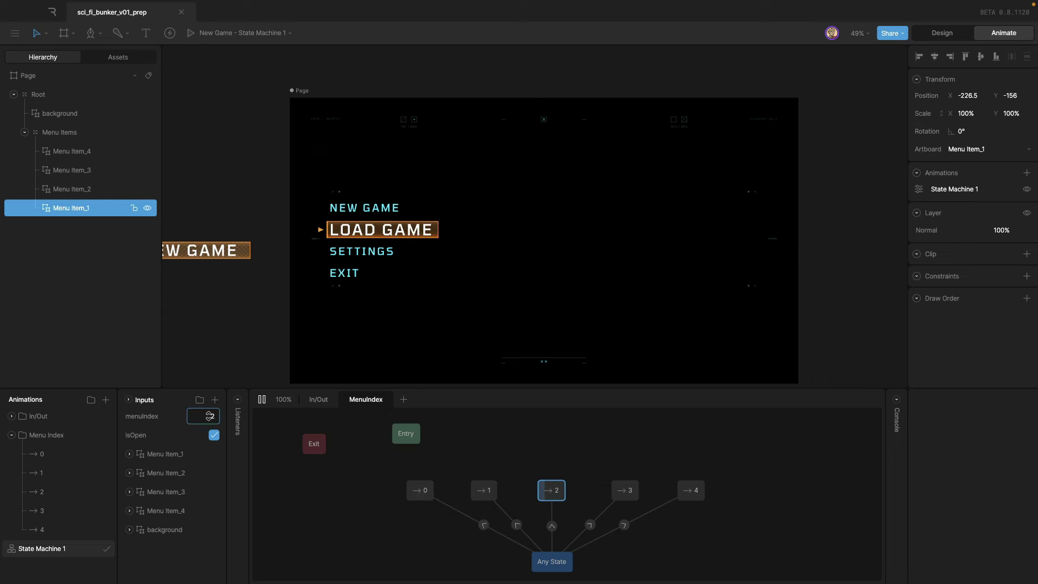
{"action": "key", "text": "Up"}
{"action": "left_click", "coordinate": [326, 365]}
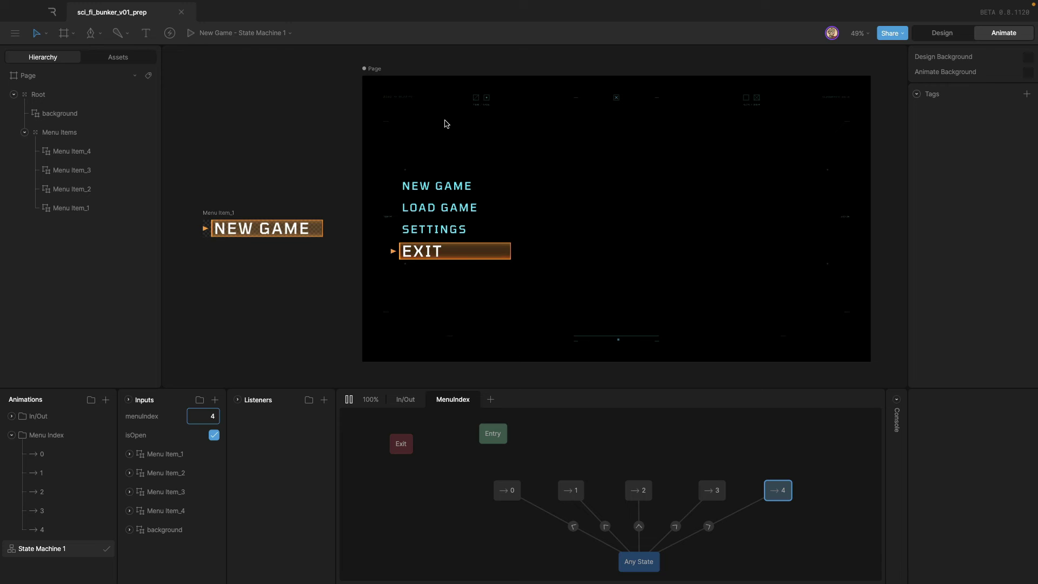
{"action": "left_click", "coordinate": [348, 401]}
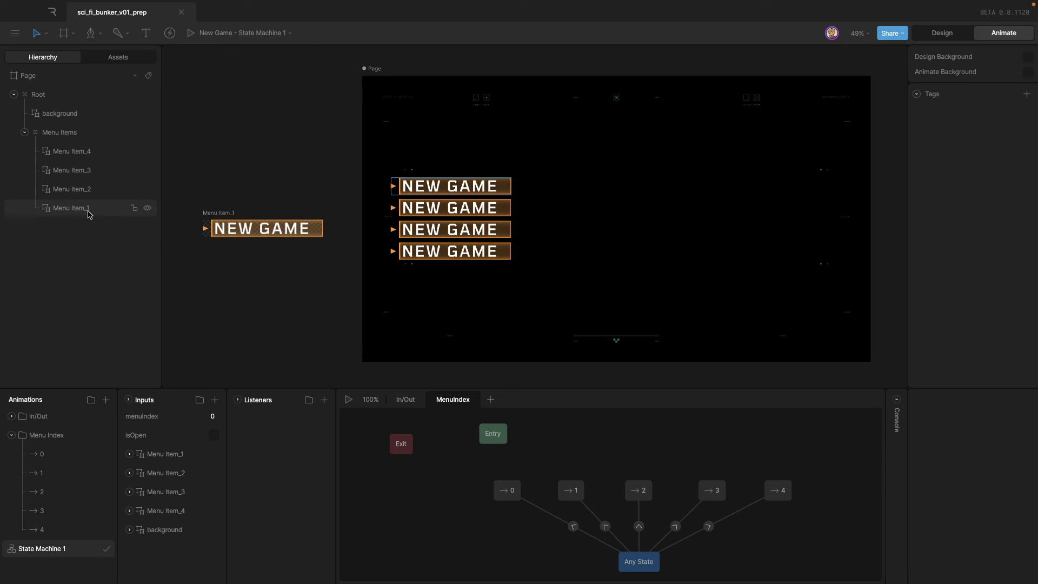
Add a listener targeting Menu Item_1 that sets menuIndex to 1 on isHoveredEvent
{"action": "left_click", "coordinate": [71, 209]}
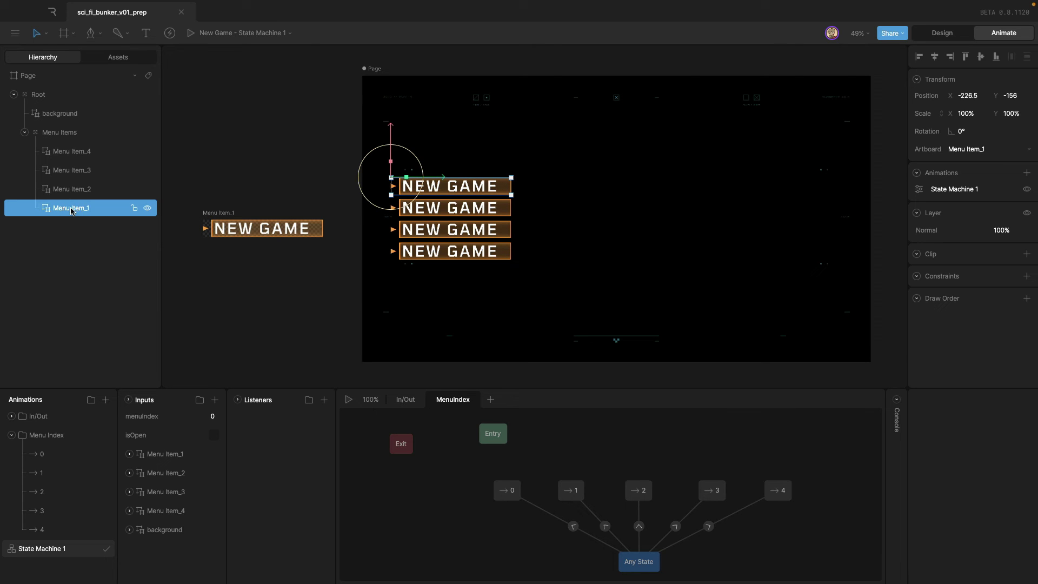
{"action": "left_click", "coordinate": [324, 401]}
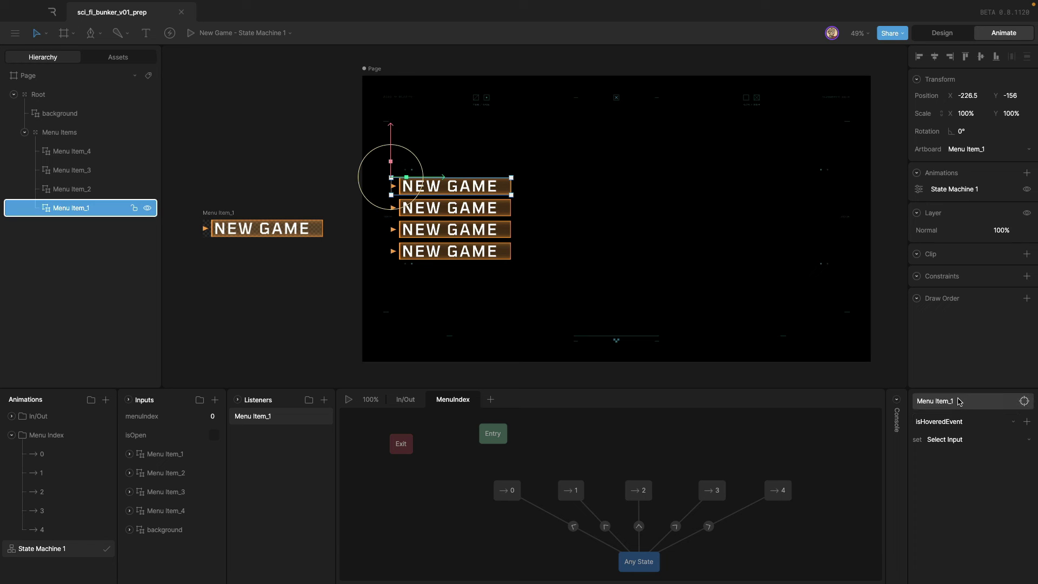
{"action": "left_click", "coordinate": [956, 443]}
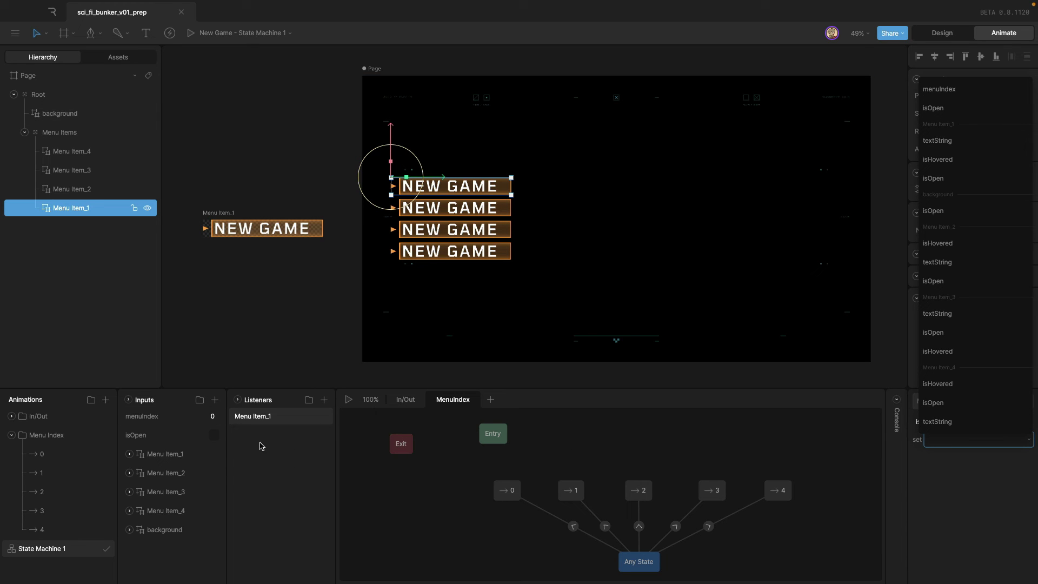
{"action": "left_click", "coordinate": [962, 98]}
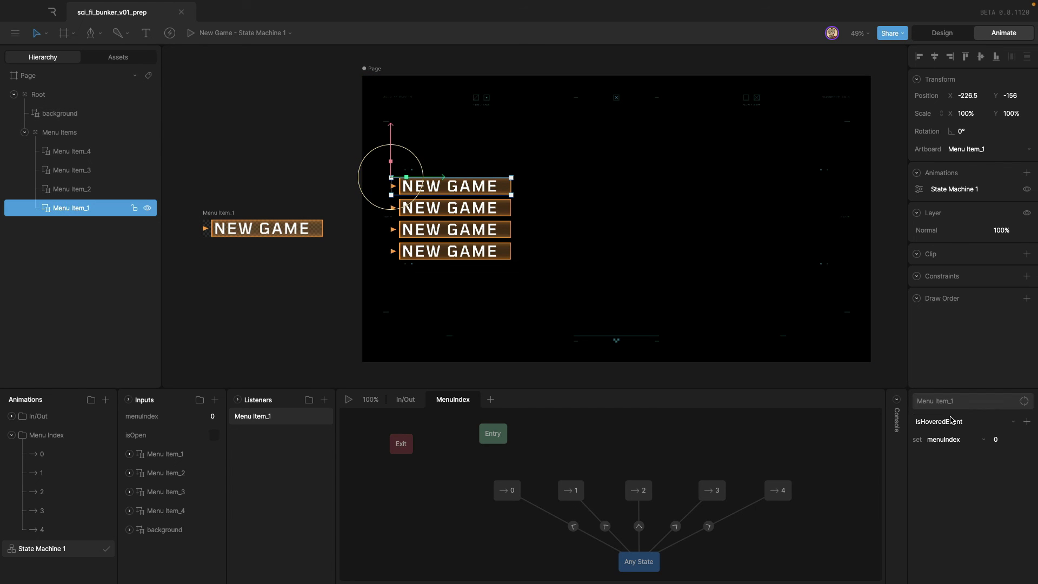
{"action": "key", "text": "Tab"}
{"action": "left_click", "coordinate": [786, 443]}
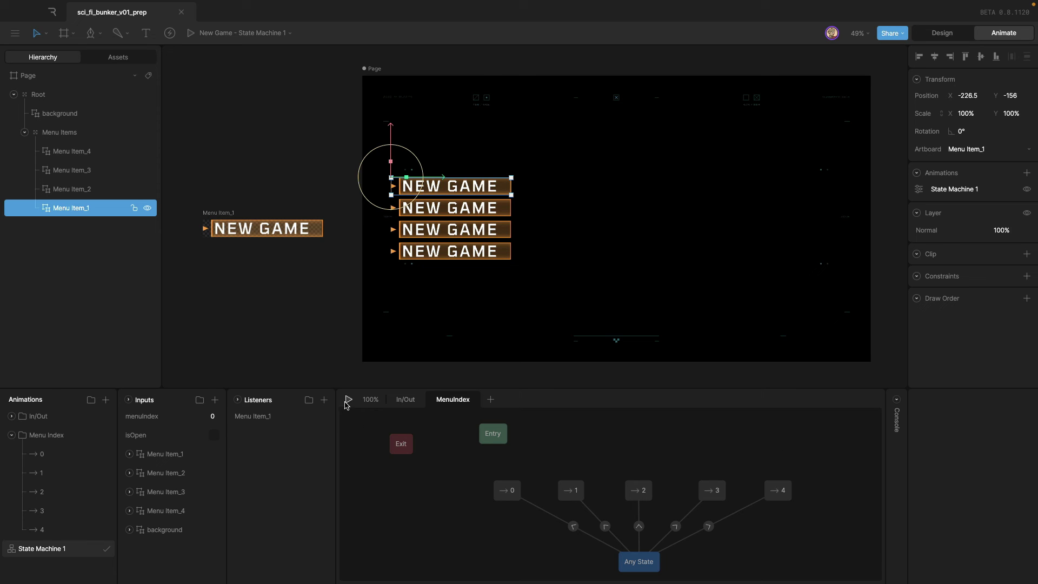
Play the state machine with isOpen enabled, try menuIndex values 2, 1 and 3 with the NEW GAME item's listener, and stop playback
{"action": "left_click", "coordinate": [349, 400]}
{"action": "left_click", "coordinate": [214, 434]}
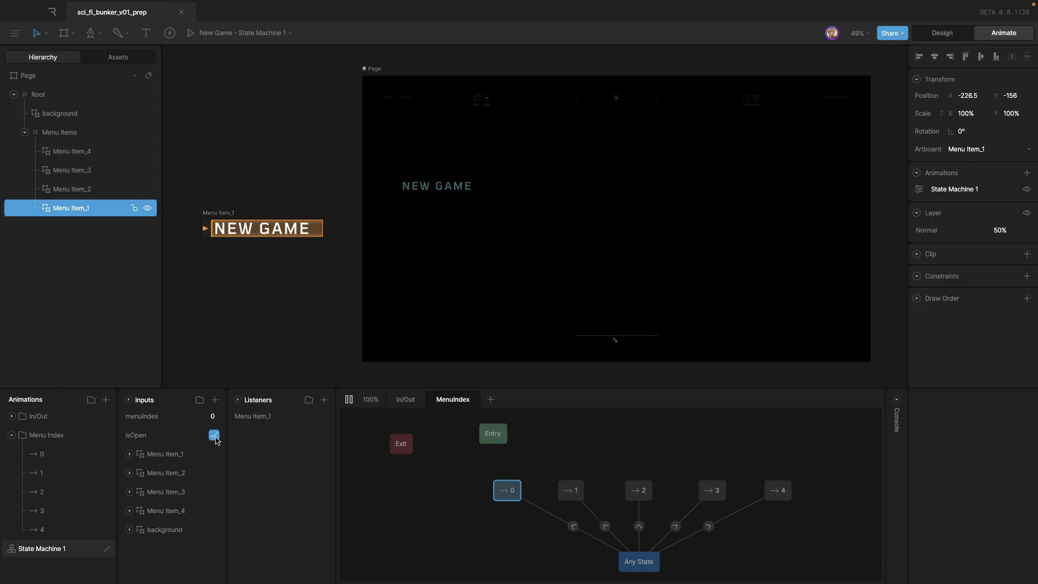
{"action": "left_click", "coordinate": [214, 424]}
{"action": "type", "text": "2"}
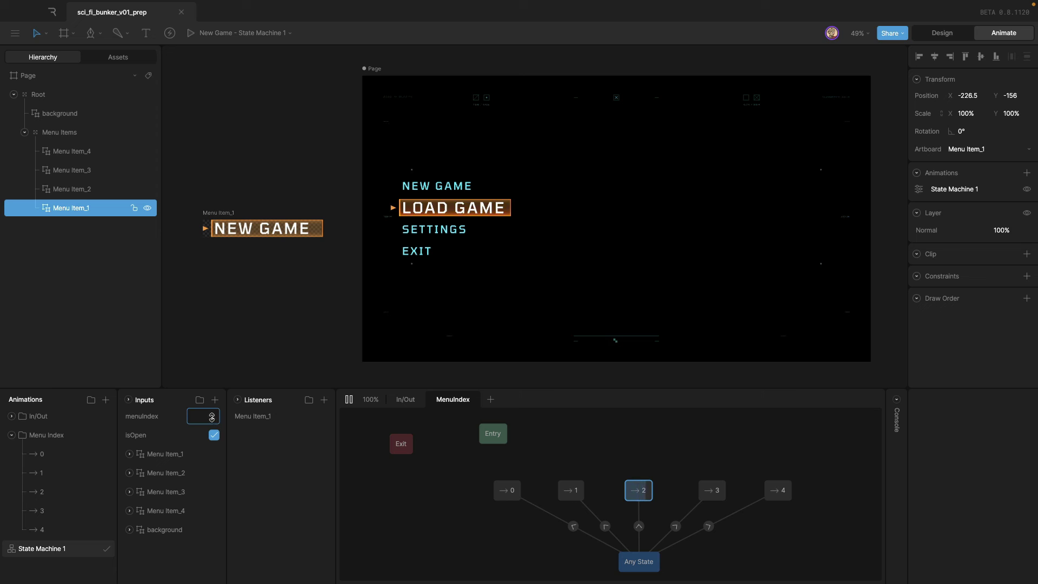
{"action": "type", "text": "1"}
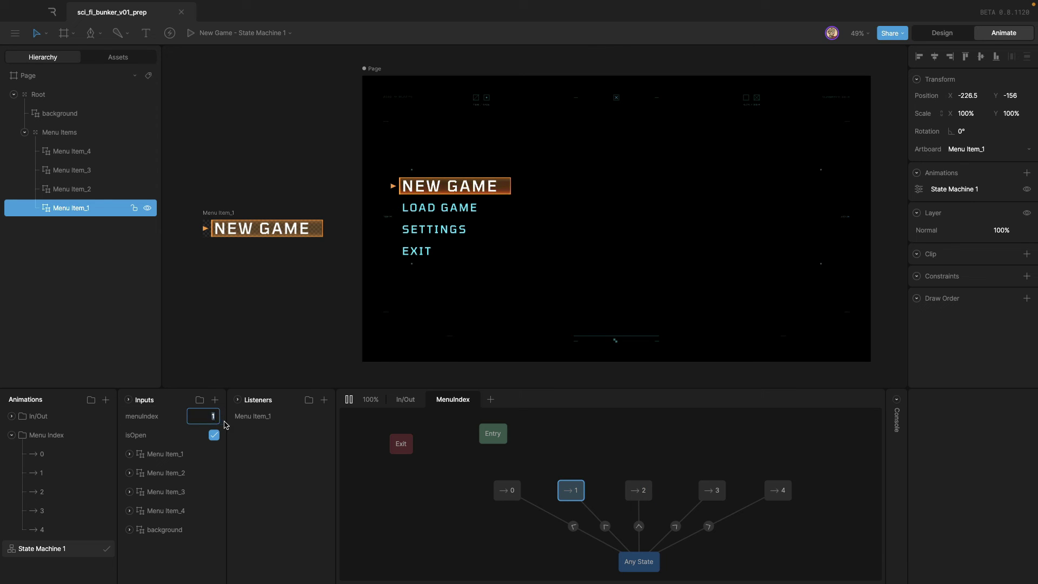
{"action": "type", "text": "3"}
{"action": "mouse_move", "coordinate": [461, 188]}
{"action": "key", "text": "space"}
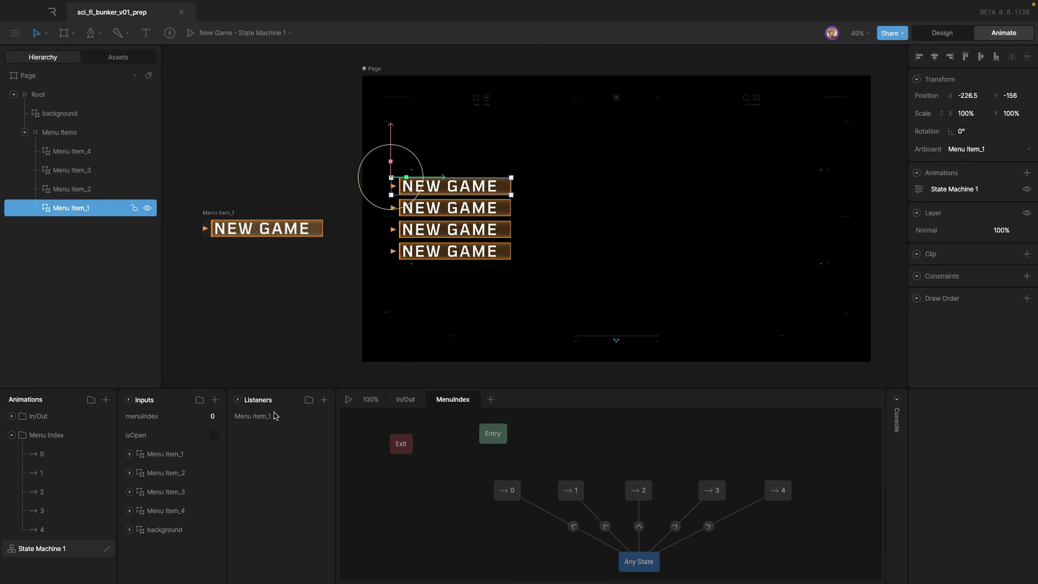
Duplicate the Menu Item_1 listener, retarget the copy to Menu Item_2, and make it set menuIndex to 2
{"action": "left_click", "coordinate": [84, 189]}
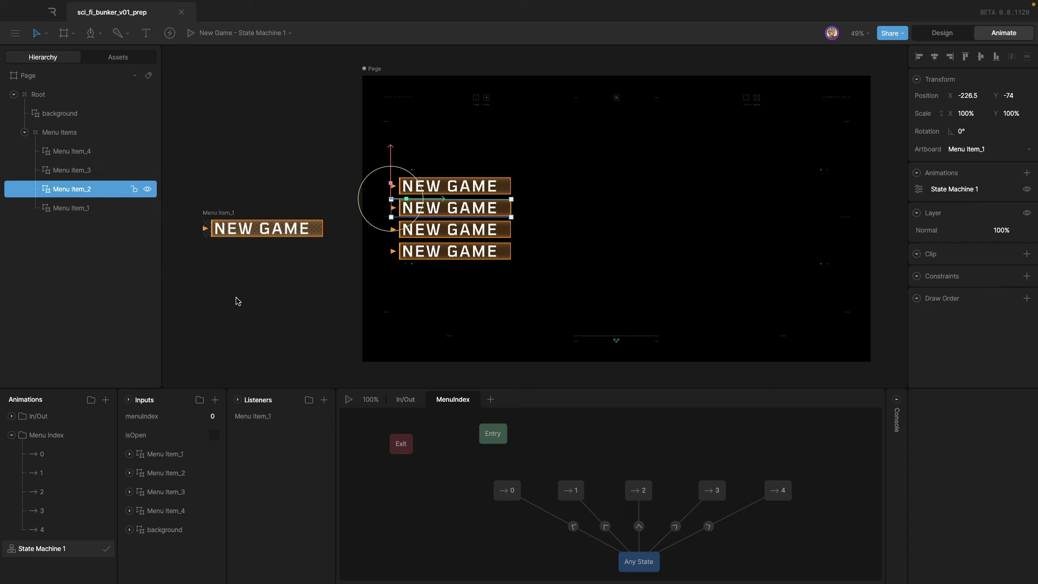
{"action": "left_click", "coordinate": [267, 419]}
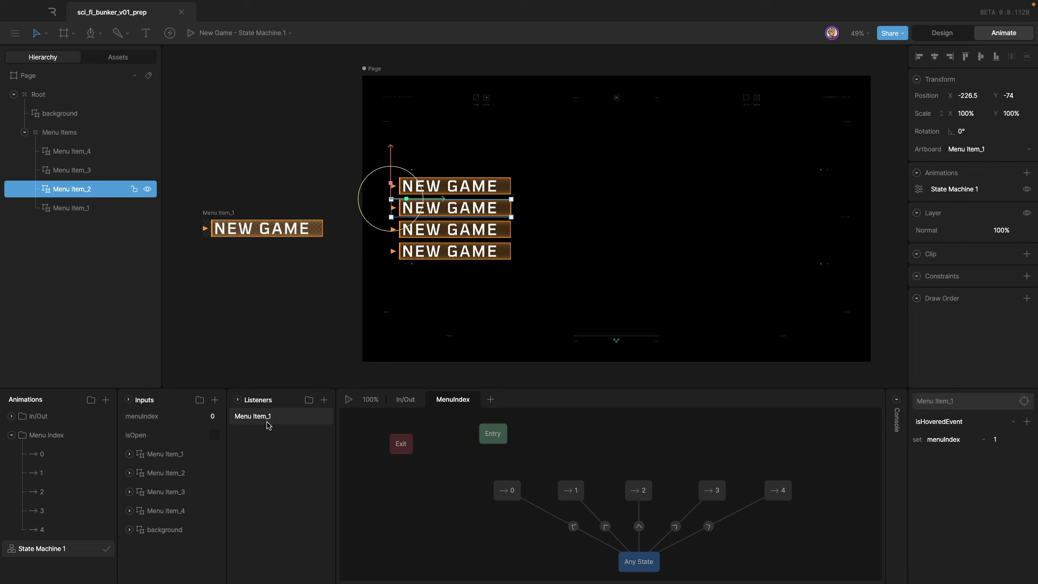
{"action": "right_click", "coordinate": [267, 419]}
{"action": "left_click", "coordinate": [285, 435]}
{"action": "left_click", "coordinate": [947, 407]}
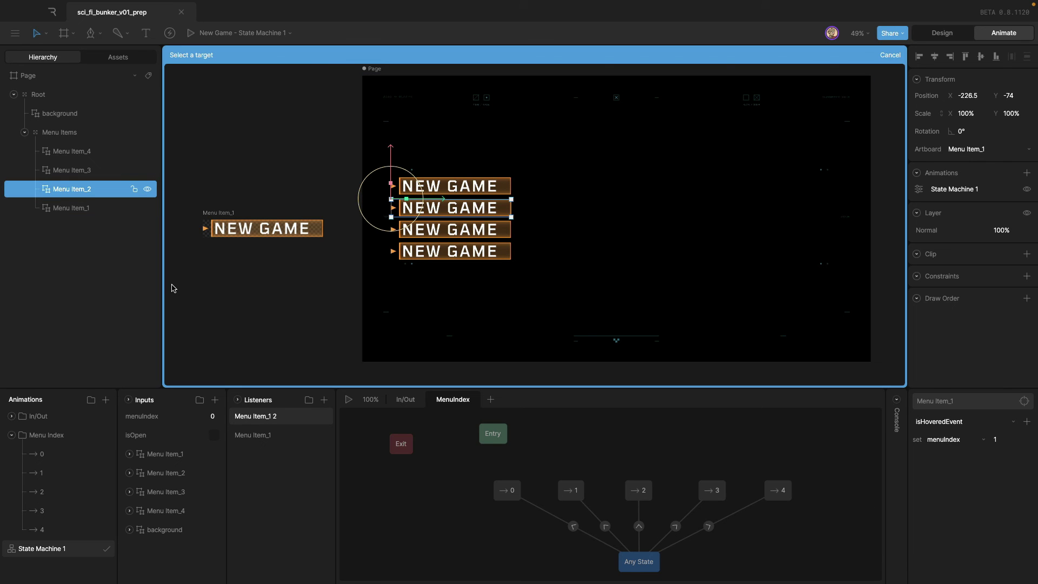
{"action": "left_click", "coordinate": [74, 192]}
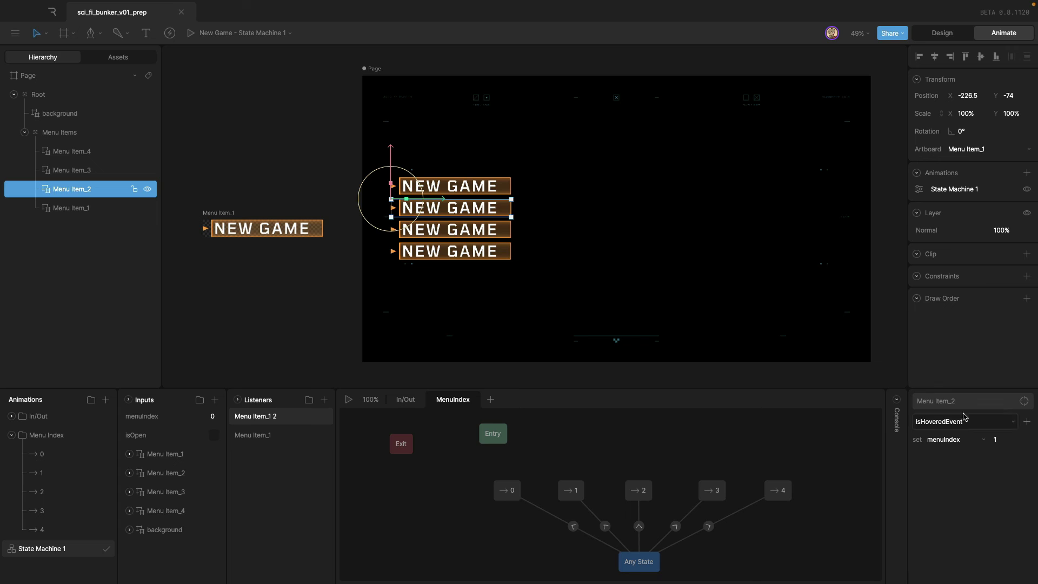
{"action": "left_click", "coordinate": [1015, 438]}
{"action": "type", "text": "2"}
{"action": "key", "text": "Return"}
Duplicate the Menu Item_2 listener, retarget the copy to Menu Item_3, and make it set menuIndex to 3
{"action": "right_click", "coordinate": [279, 418]}
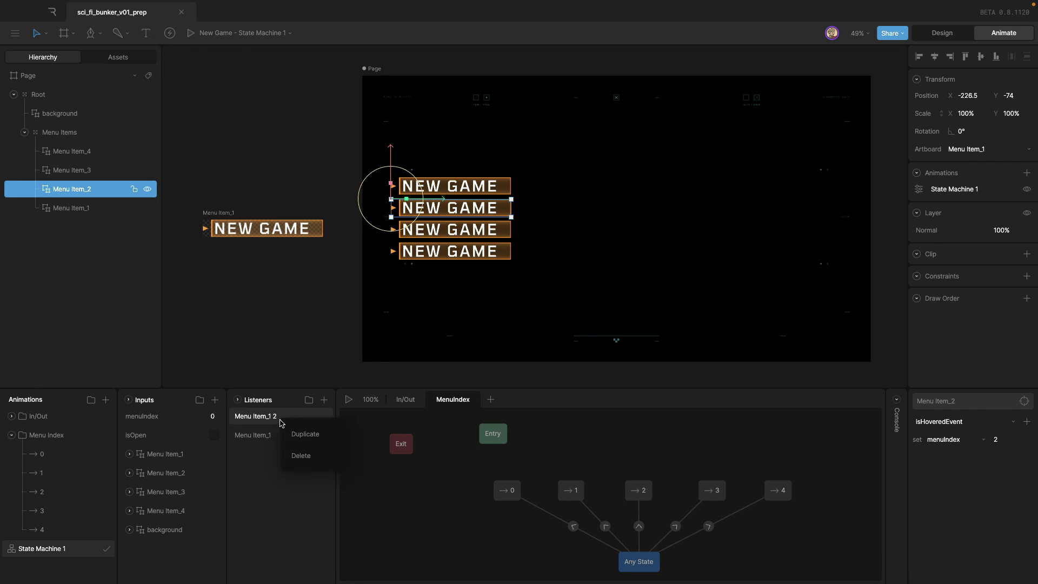
{"action": "left_click", "coordinate": [298, 437]}
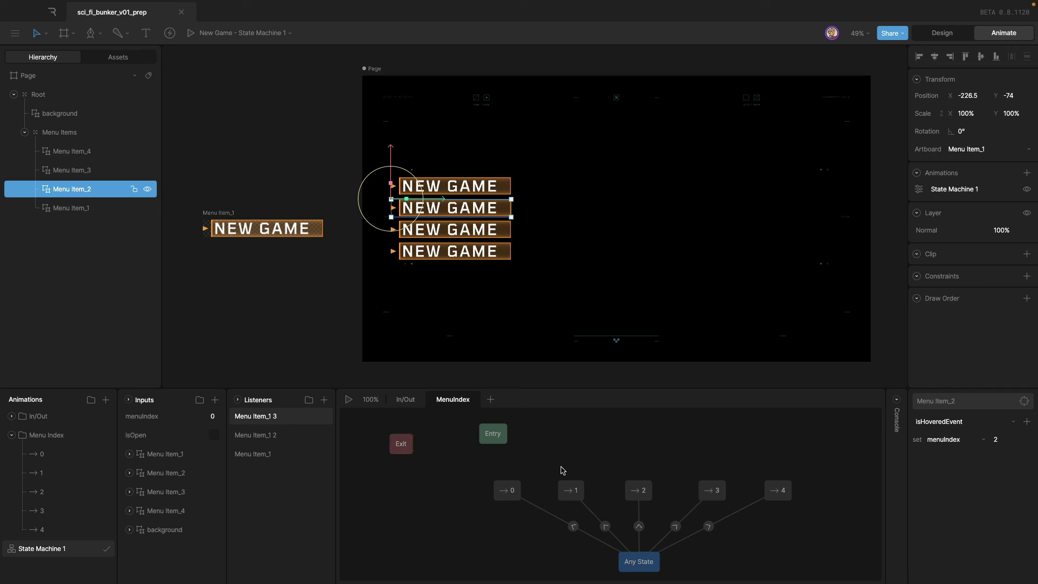
{"action": "left_click", "coordinate": [299, 342]}
{"action": "left_click", "coordinate": [288, 415]}
{"action": "left_click", "coordinate": [1011, 437]}
Duplicate the Menu Item_3 listener, retarget the copy to Menu Item_4, and make it set menuIndex to 4
{"action": "left_click", "coordinate": [324, 400]}
{"action": "left_click", "coordinate": [295, 427]}
{"action": "left_click", "coordinate": [929, 404]}
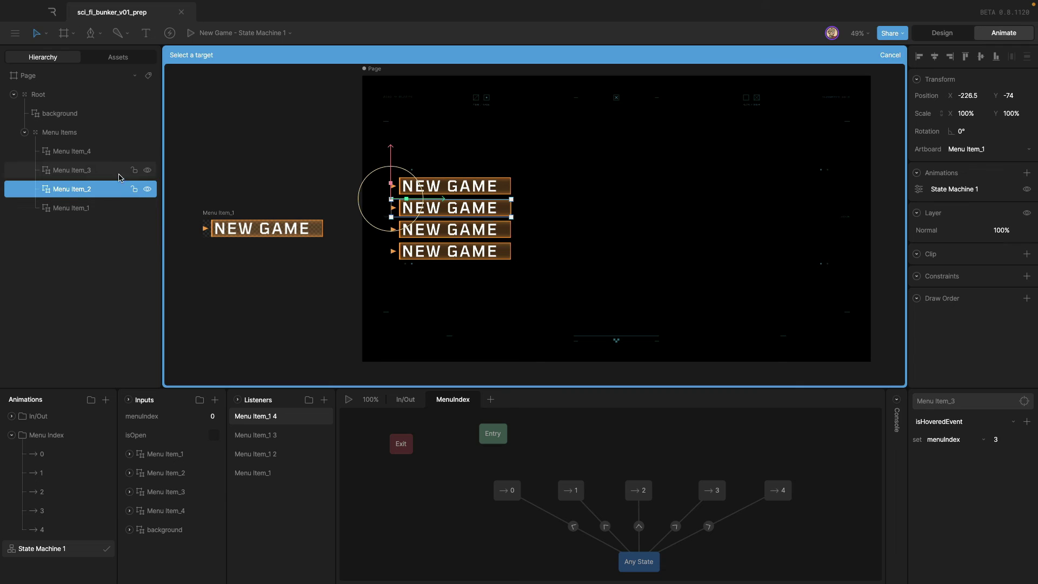
{"action": "left_click", "coordinate": [86, 155]}
{"action": "left_click", "coordinate": [299, 422]}
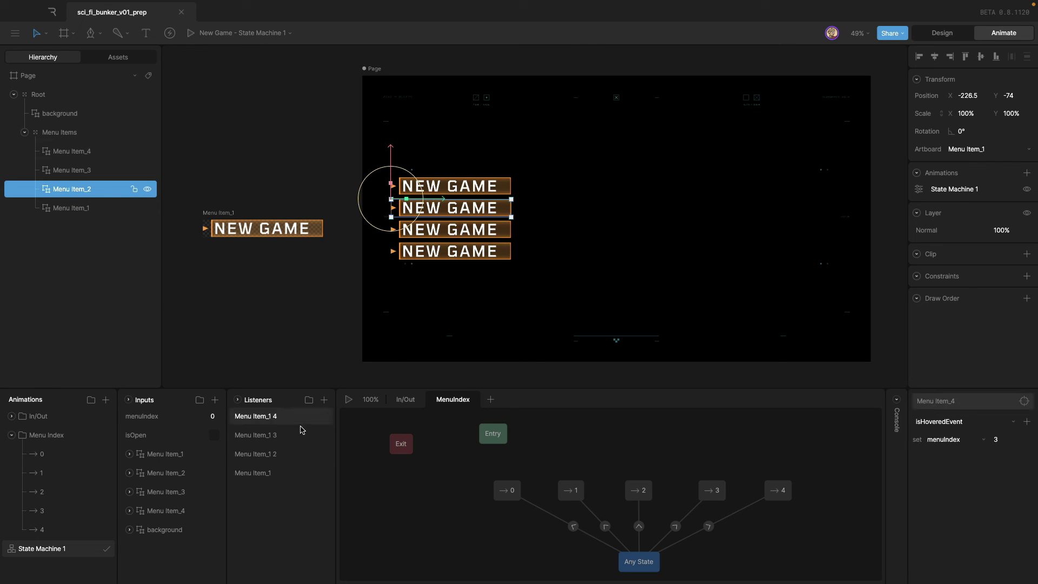
{"action": "type", "text": "4"}
{"action": "key", "text": "Return"}
Check the Menu Item_1 and Menu Item_2 listeners' settings, and play the state machine with isOpen enabled while raising menuIndex to 4
{"action": "left_click", "coordinate": [282, 480]}
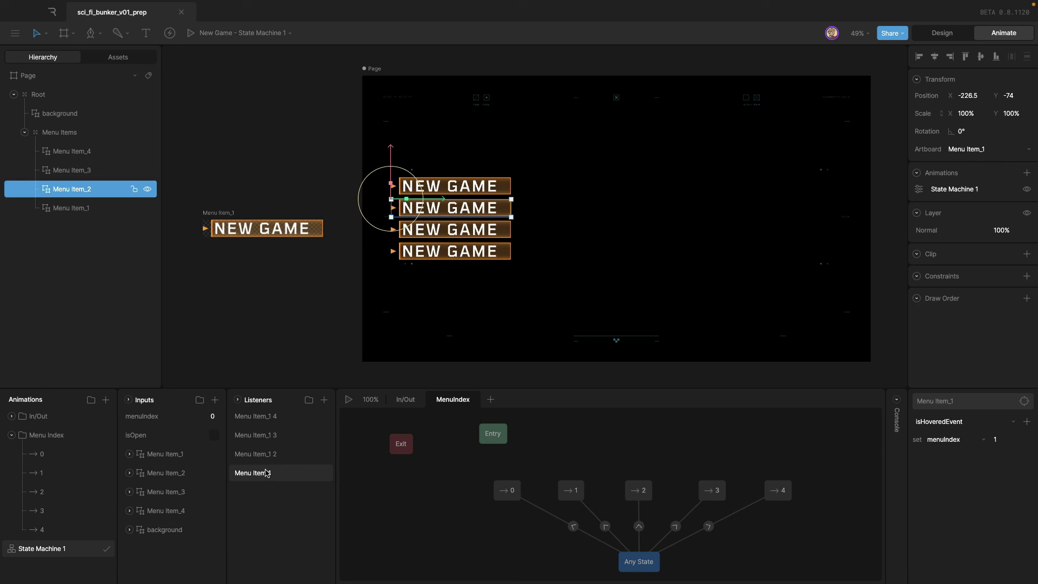
{"action": "left_click", "coordinate": [274, 454]}
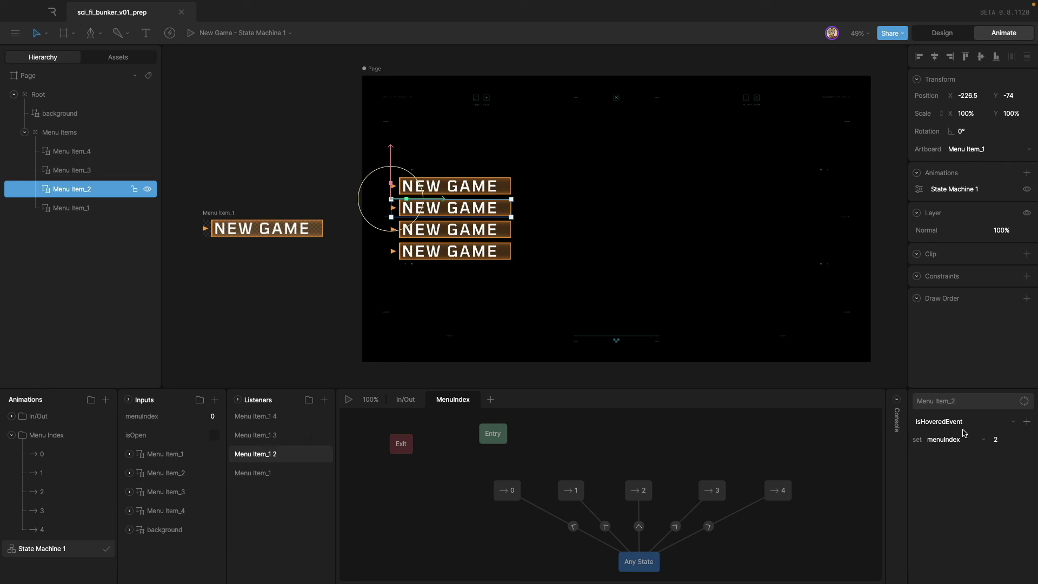
{"action": "left_click", "coordinate": [257, 473]}
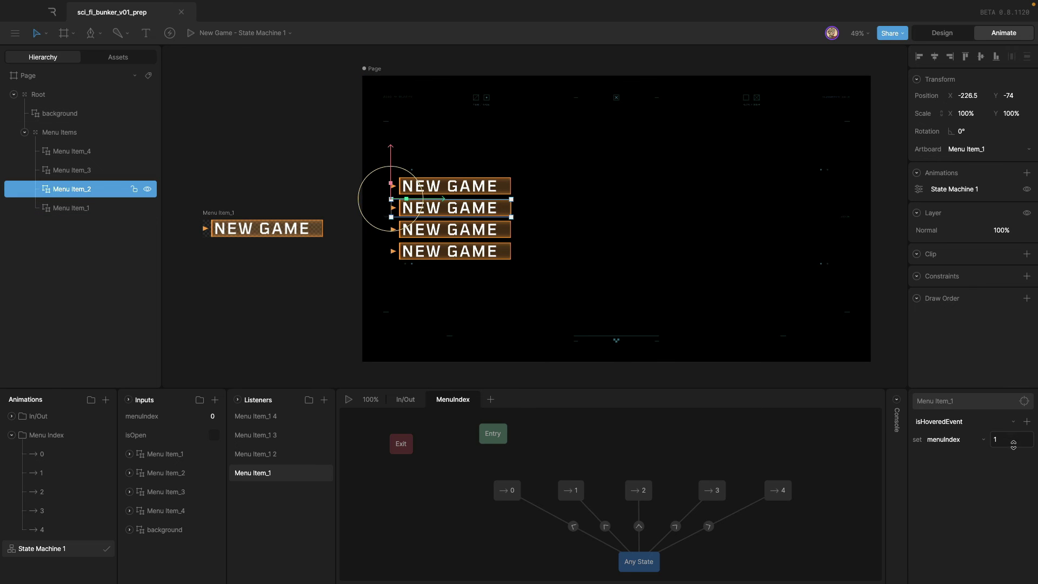
{"action": "left_click", "coordinate": [349, 399]}
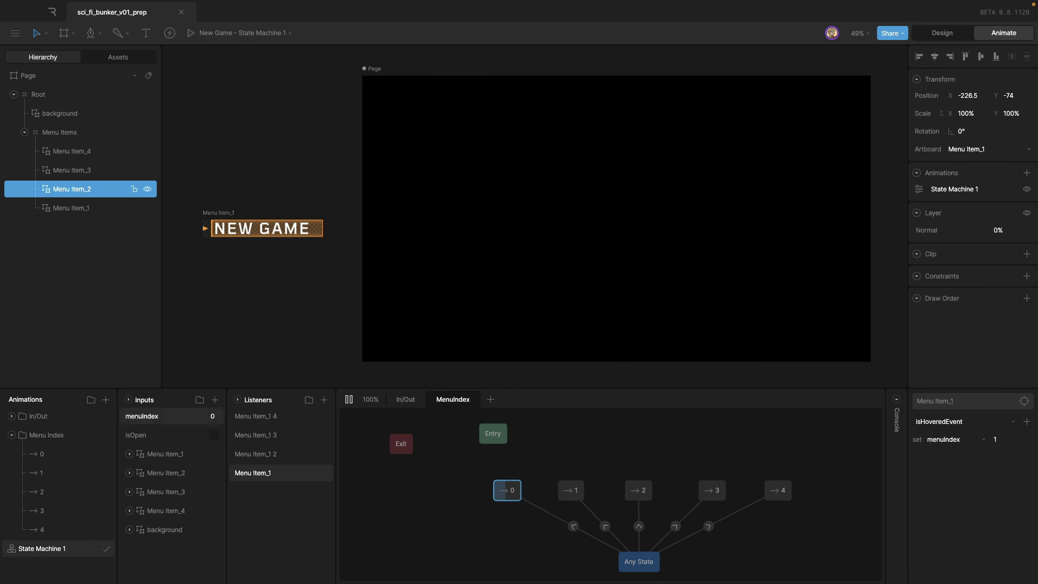
{"action": "left_click", "coordinate": [215, 435]}
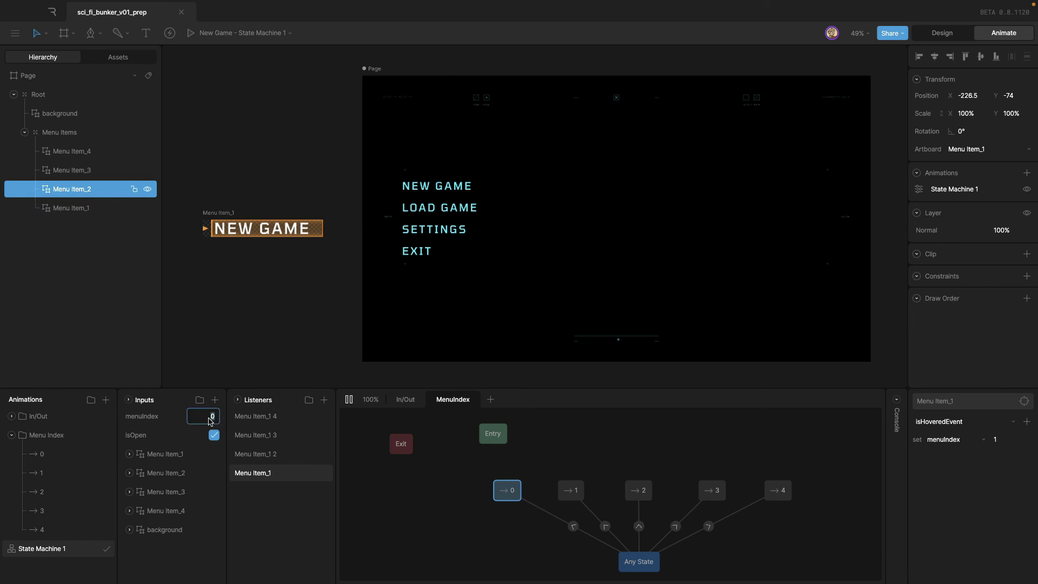
{"action": "left_click_drag", "start_coordinate": [207, 419], "coordinate": [208, 412]}
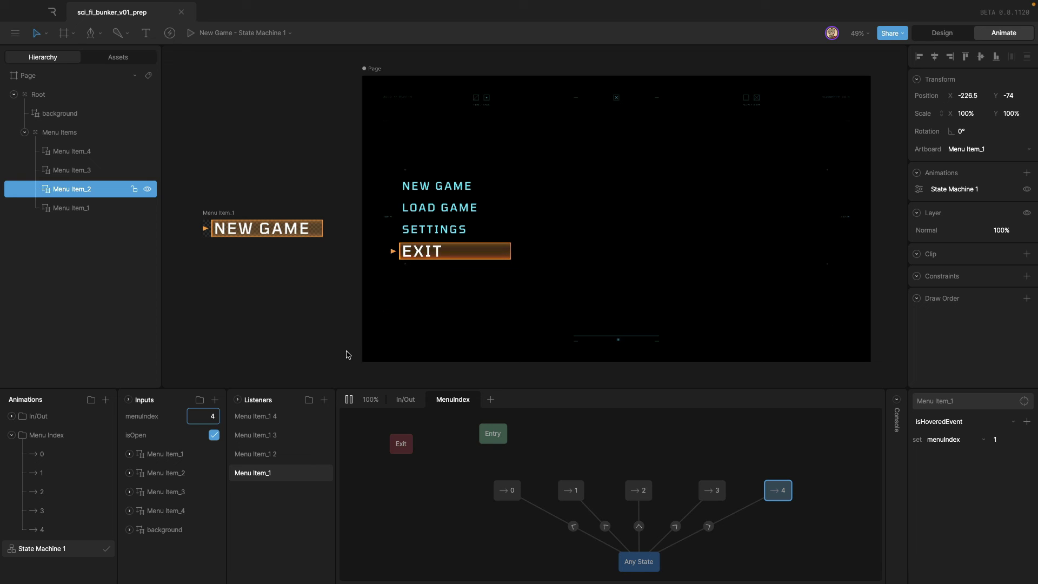
{"action": "left_click_drag", "start_coordinate": [466, 469], "coordinate": [793, 503]}
{"action": "left_click", "coordinate": [656, 424]}
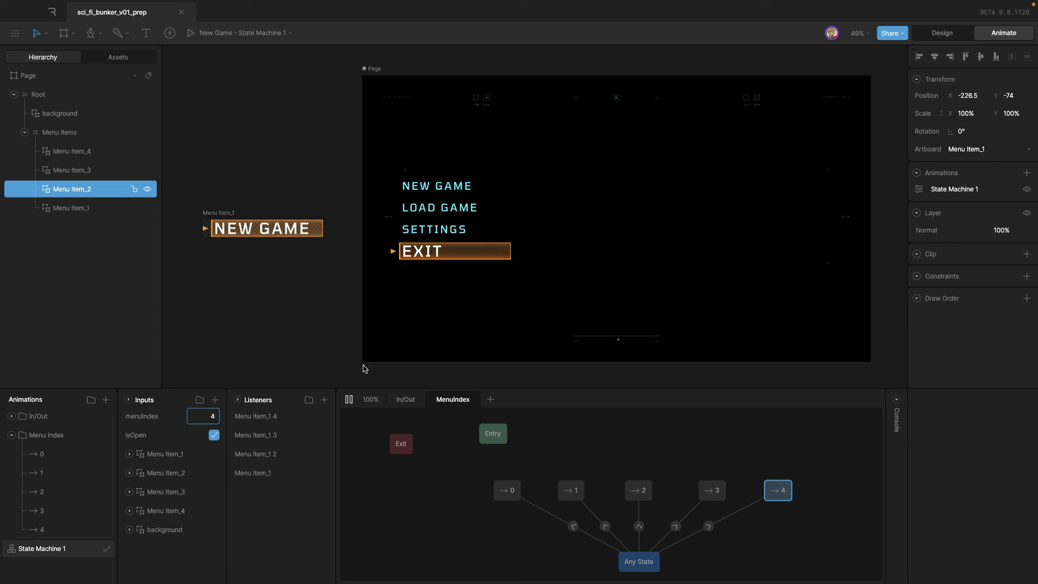